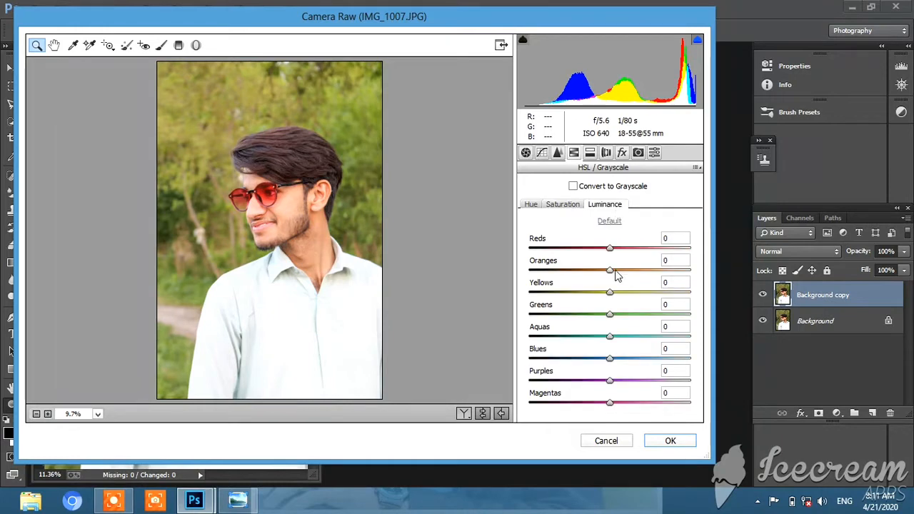
- Apply an Oranges luminance of +19 in Camera Raw and duplicate the Background copy layer
drag(615, 271, 626, 277)
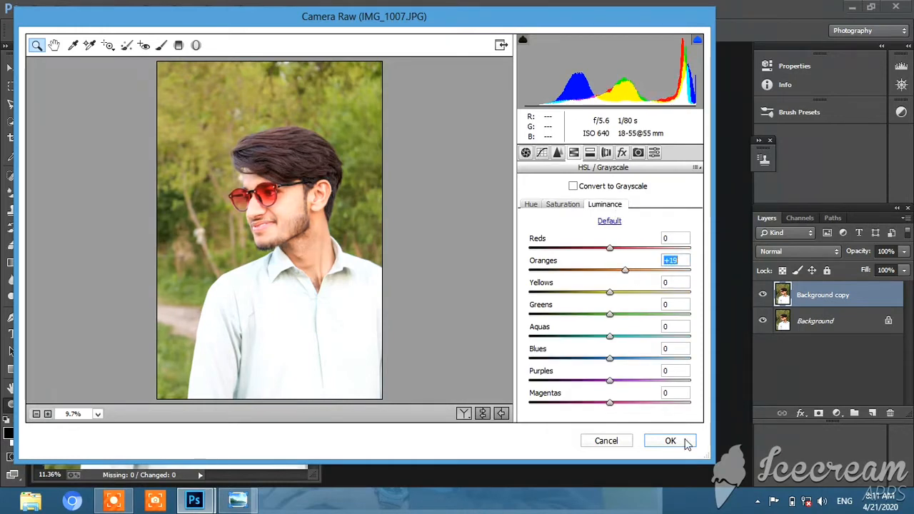
click(682, 440)
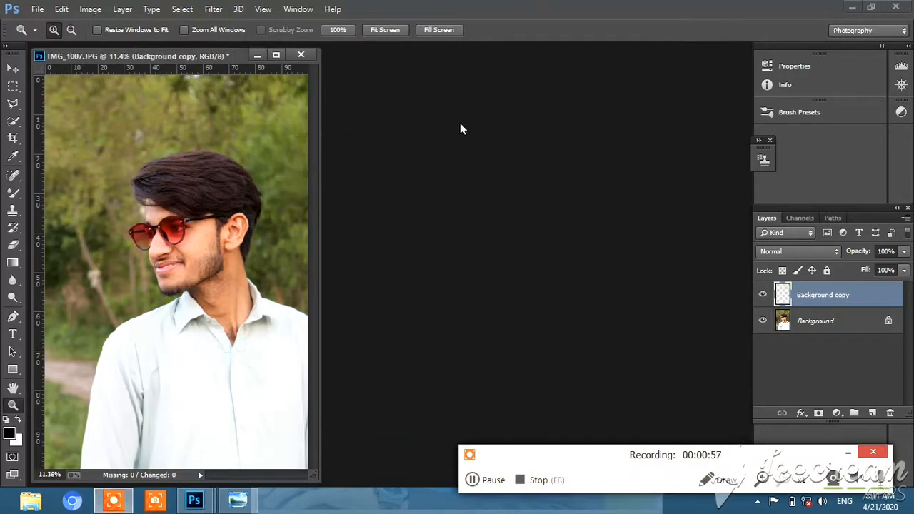
key(ctrl+j)
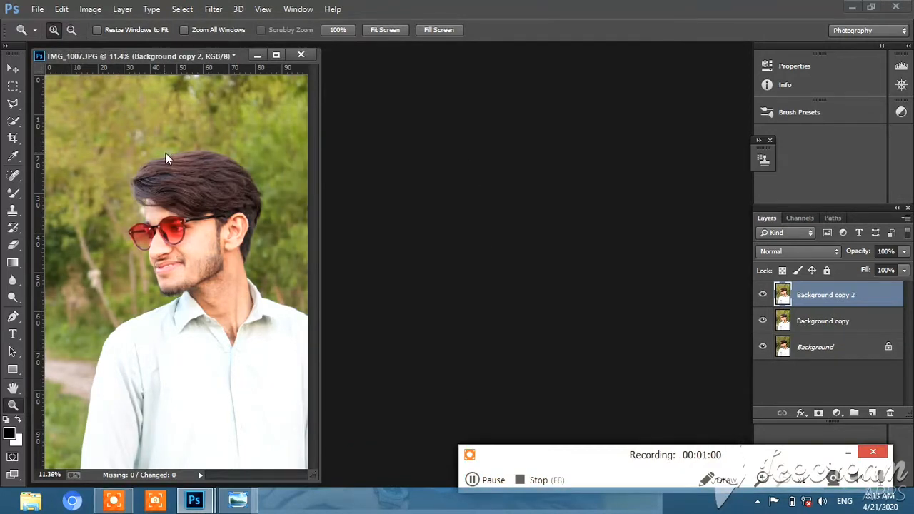
- Blend away the spots on the upper cheek below the glasses temple using the Mixer Brush at 78 px
drag(107, 142, 289, 333)
drag(97, 200, 231, 370)
drag(136, 198, 266, 326)
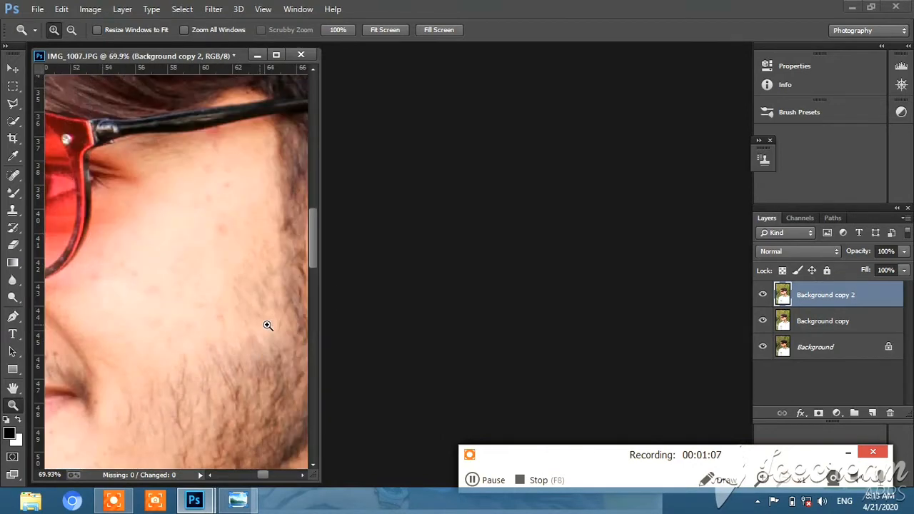
scroll(250, 286, up, 3)
click(12, 192)
click(65, 32)
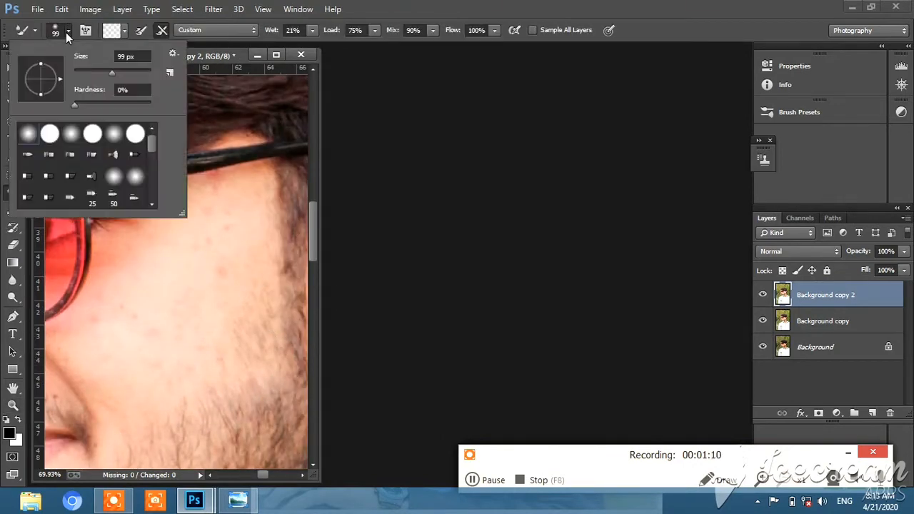
drag(112, 72, 107, 73)
click(215, 247)
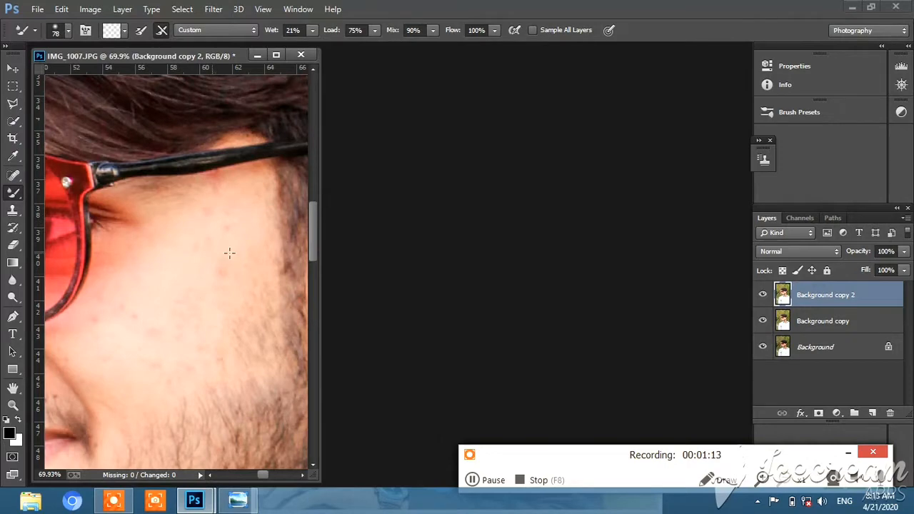
- Smooth the rest of the cheek, from the glasses to the beard line, with the Mixer Brush at 101 px
click(66, 32)
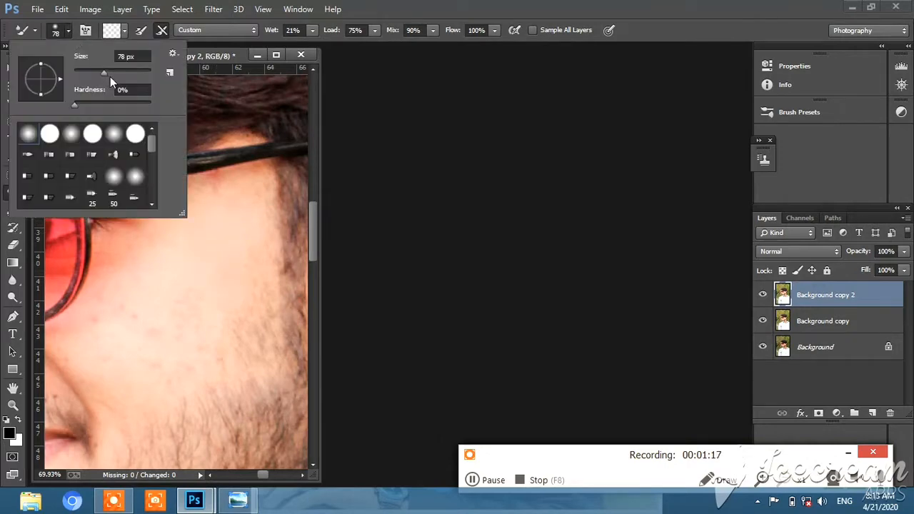
drag(110, 74, 112, 74)
click(207, 257)
mouse_move(207, 229)
mouse_down()
mouse_move(160, 197)
mouse_move(247, 186)
mouse_up()
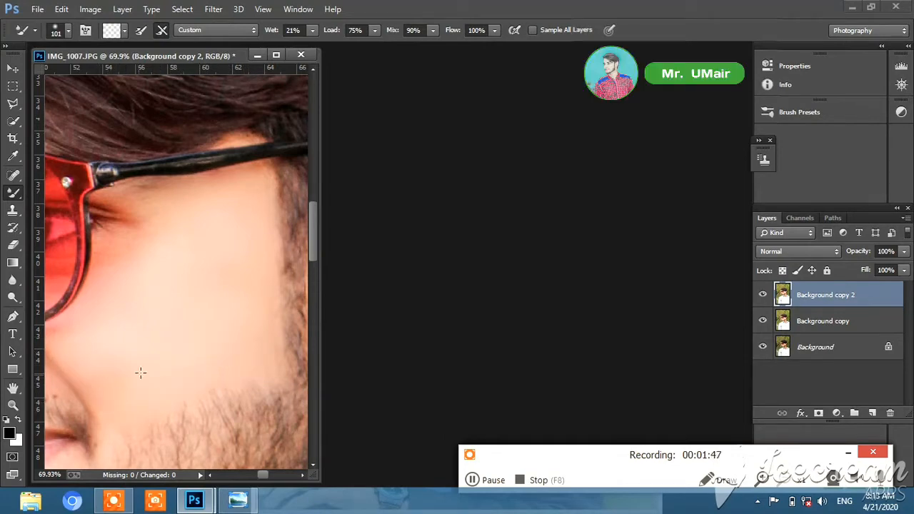
scroll(137, 373, down, 2)
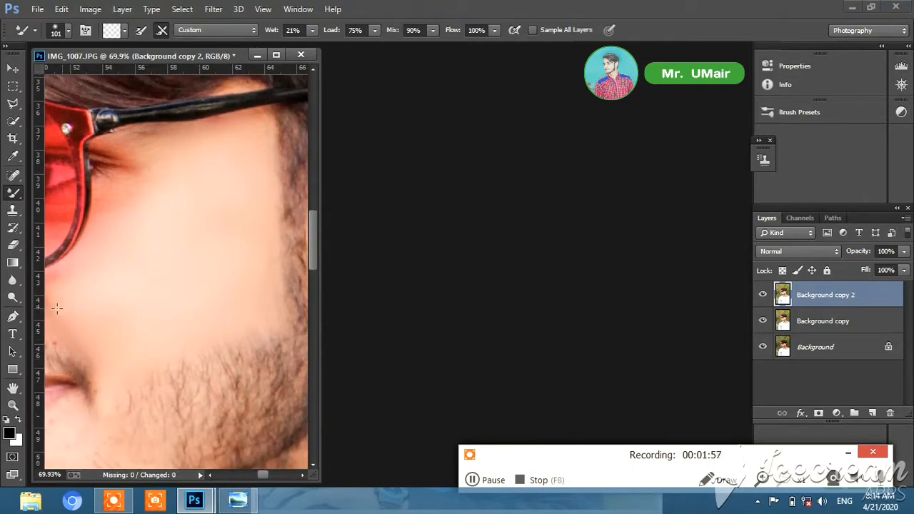
scroll(210, 289, left, 3)
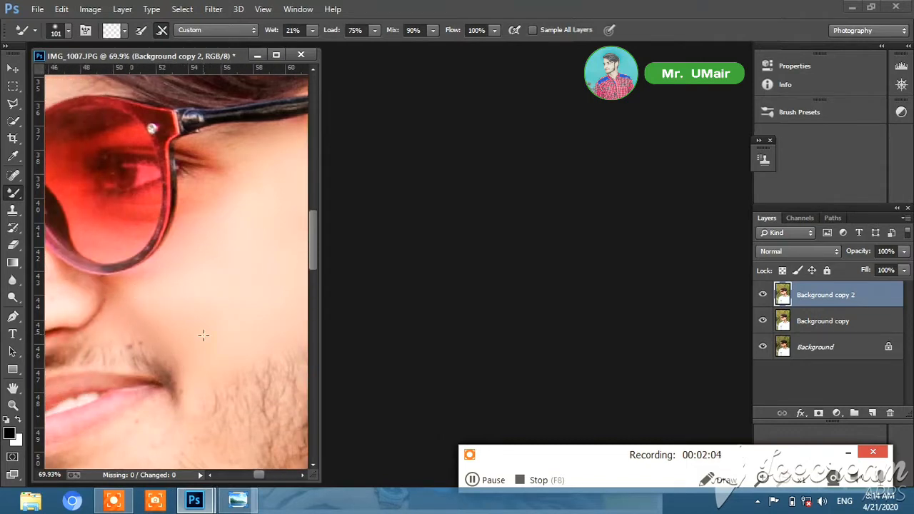
- Smooth the chin skin between the lower lip and the beard with the Mixer Brush at 100% zoom
key(z)
scroll(111, 159, down, 8)
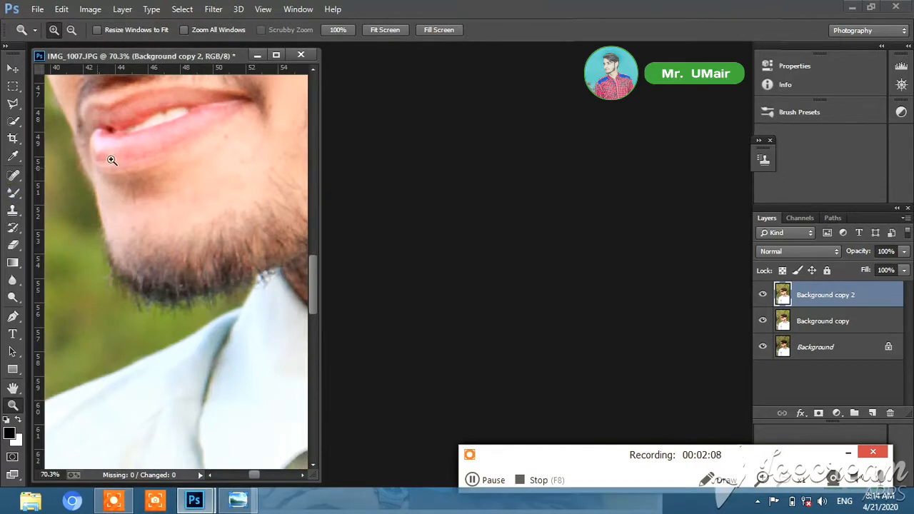
click(222, 177)
key(b)
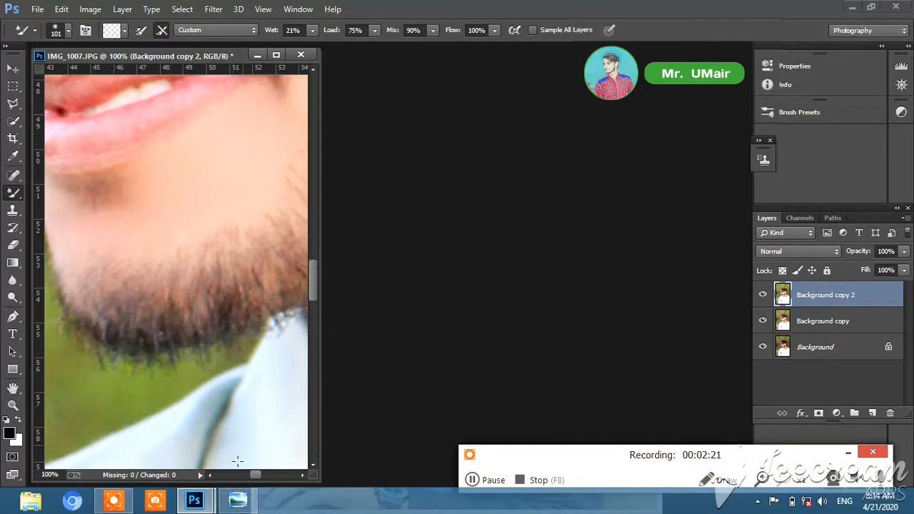
- Blend away the blemishes on the nose with the Mixer Brush reduced to 41 px
click(220, 476)
click(299, 476)
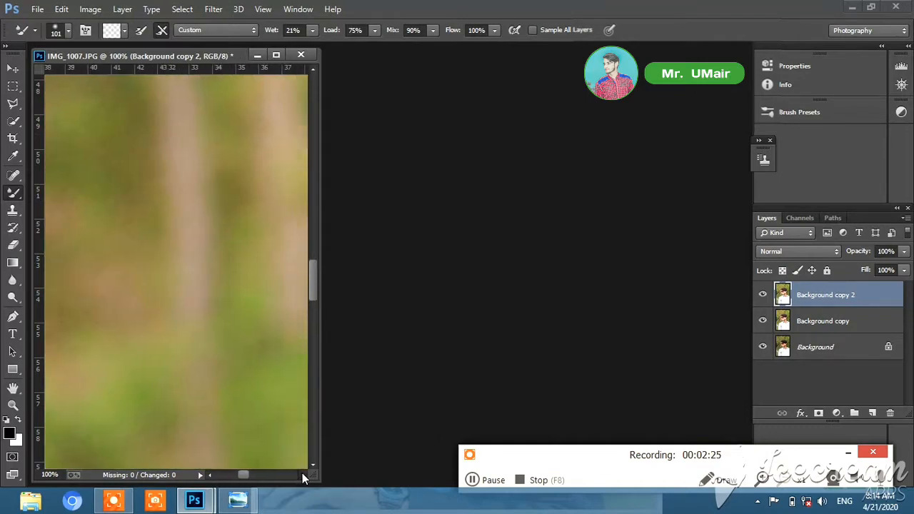
click(303, 475)
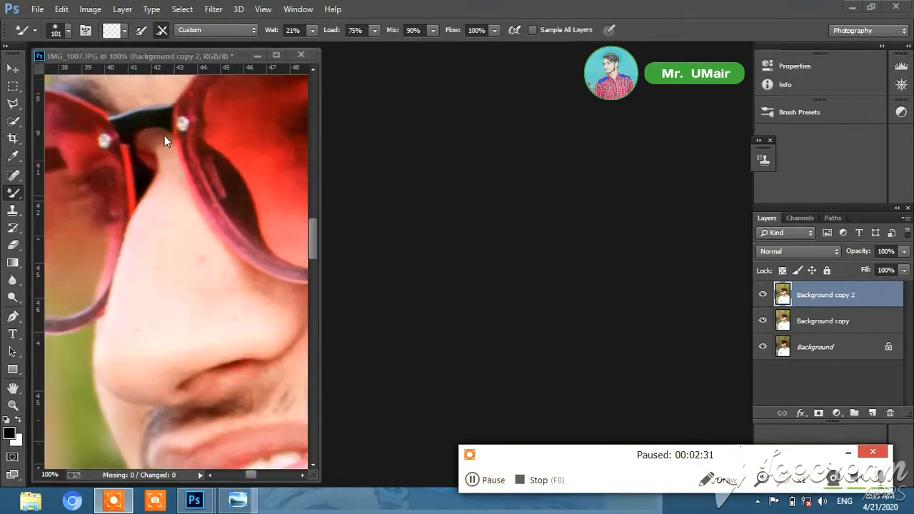
click(69, 31)
click(90, 73)
click(279, 214)
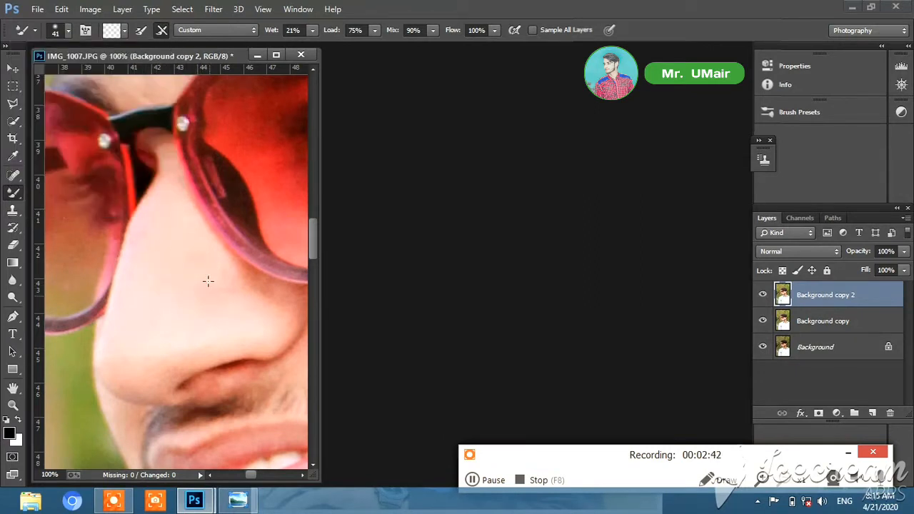
- Even out the skin along the nose bridge and tip with the Mixer Brush at 71 px
click(68, 31)
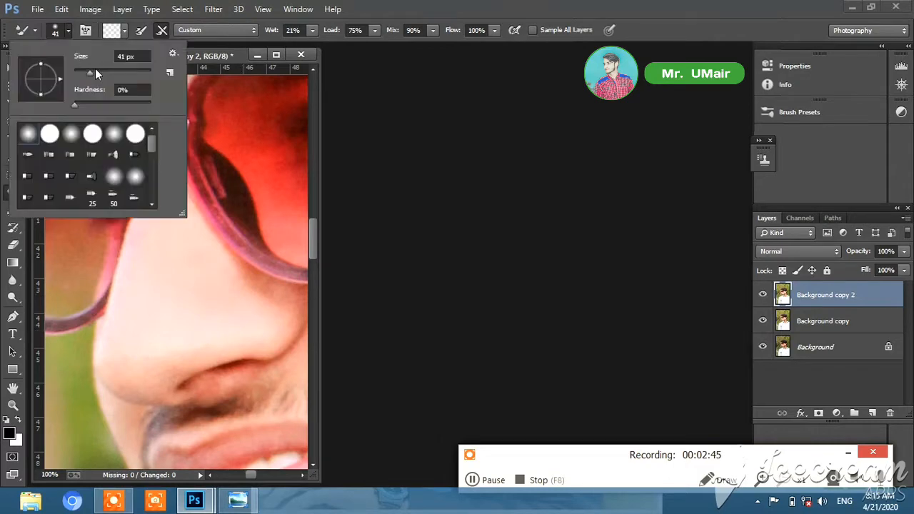
click(95, 70)
click(209, 342)
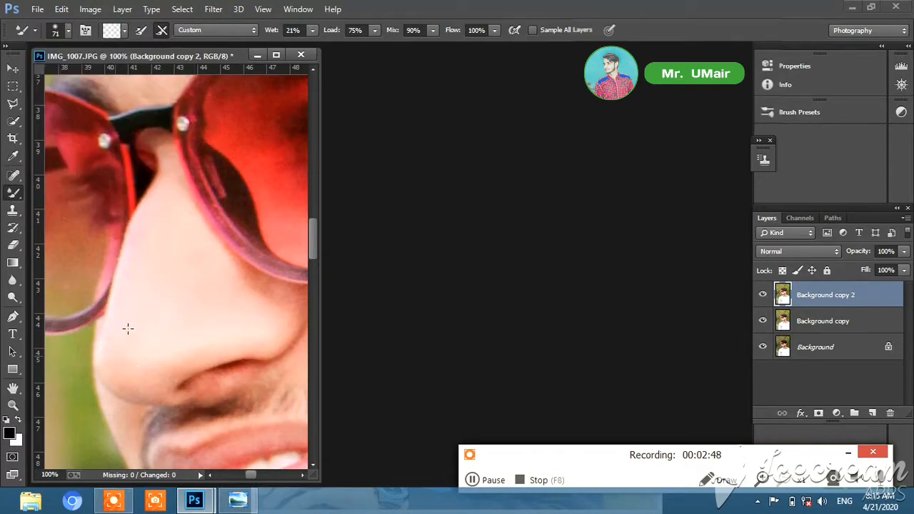
drag(167, 192, 148, 278)
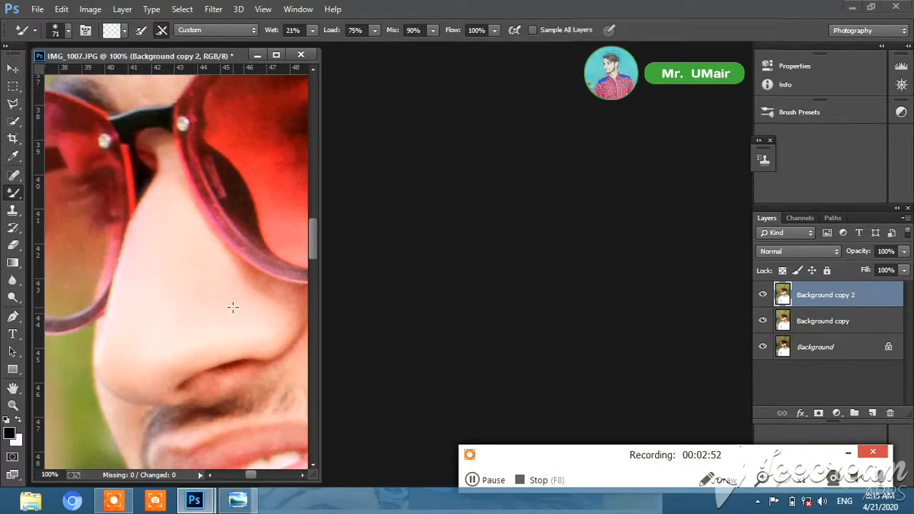
- Smooth the forehead skin above the glasses with Mixer Brush strokes
scroll(143, 122, up, 4)
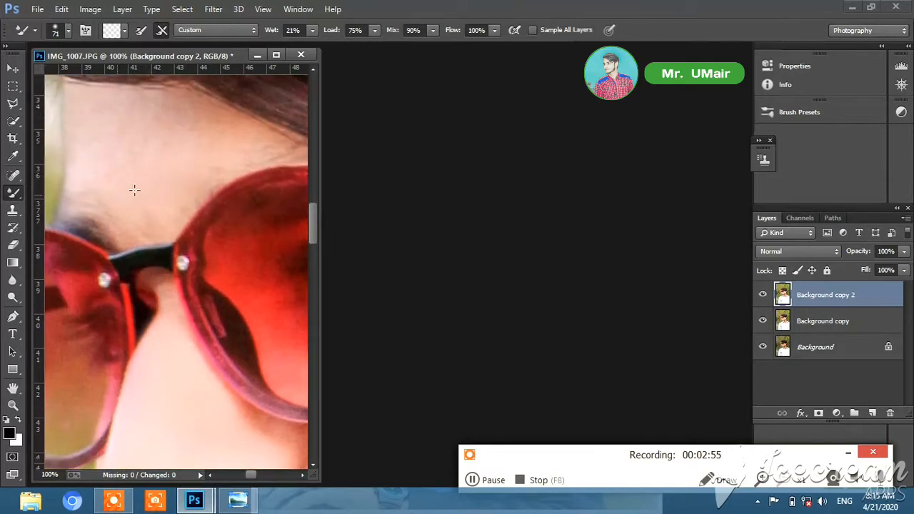
drag(238, 152, 180, 113)
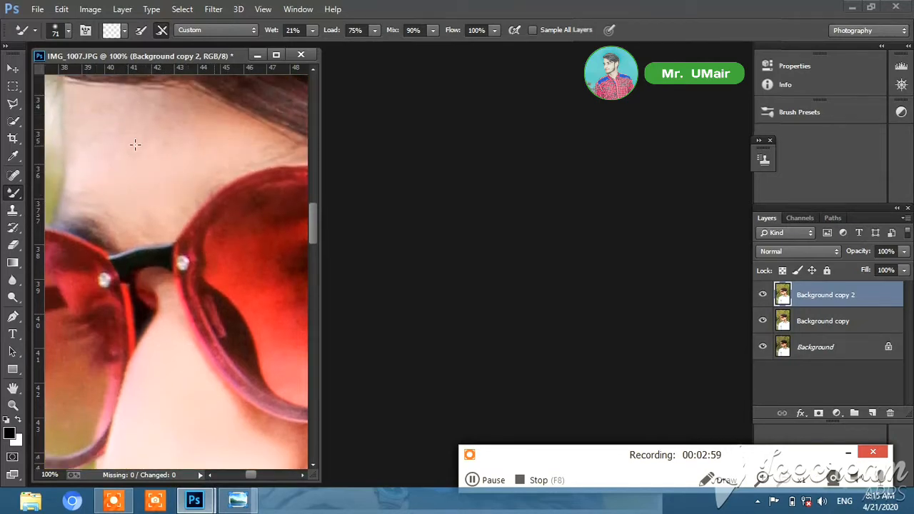
mouse_move(135, 145)
mouse_down()
mouse_move(155, 121)
mouse_move(137, 136)
mouse_up()
- Smooth the side of the neck below the ear with the Mixer Brush at 107 px
scroll(143, 257, down, 5)
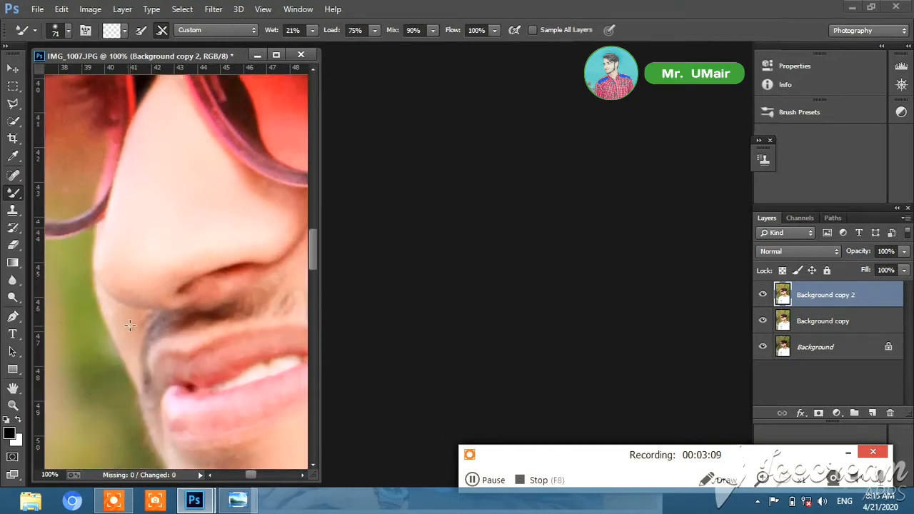
scroll(130, 326, down, 2)
key(z)
right_click(202, 280)
click(212, 288)
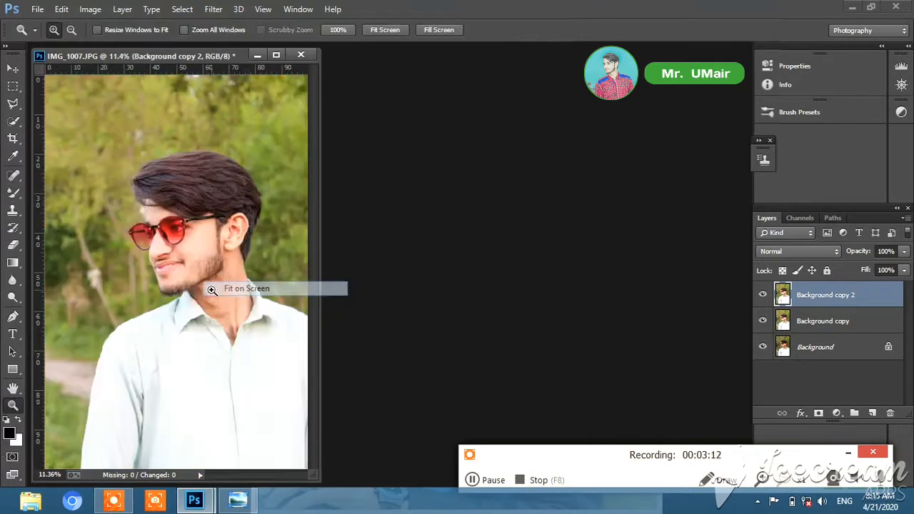
drag(155, 217, 261, 353)
drag(171, 193, 288, 343)
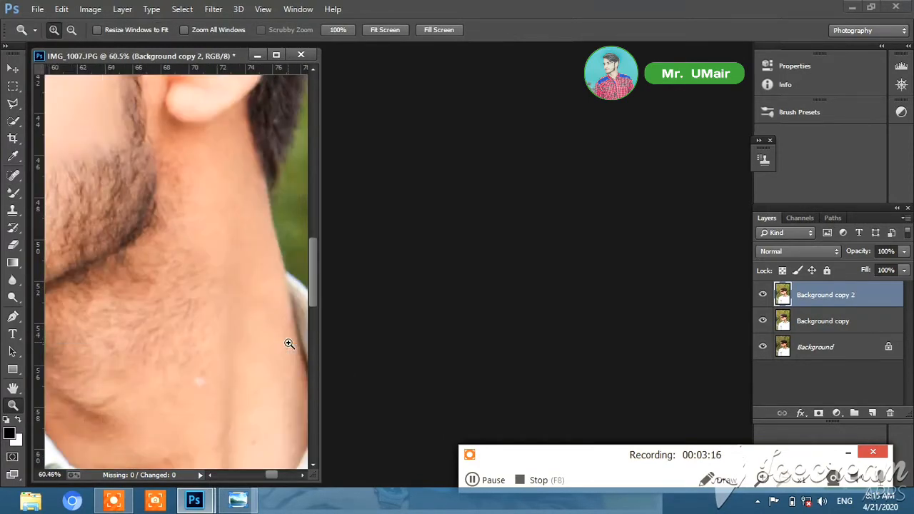
click(14, 195)
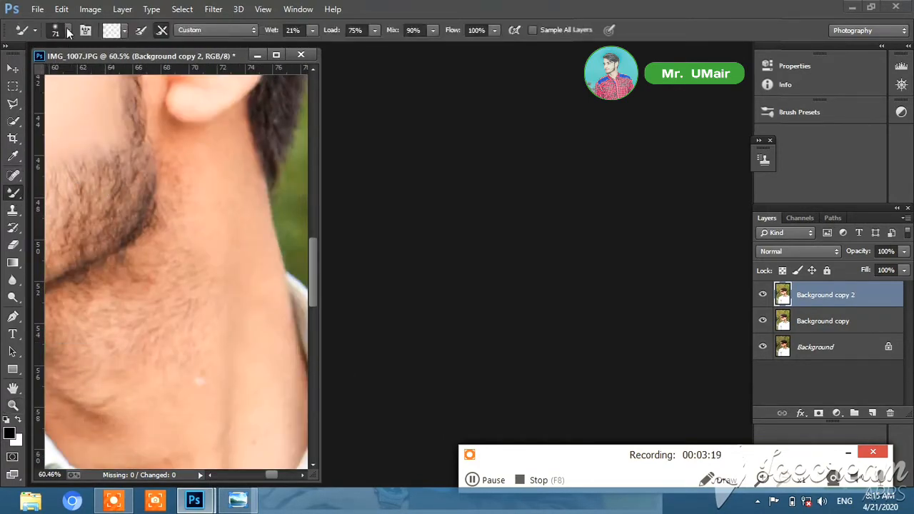
click(68, 30)
click(114, 73)
click(244, 262)
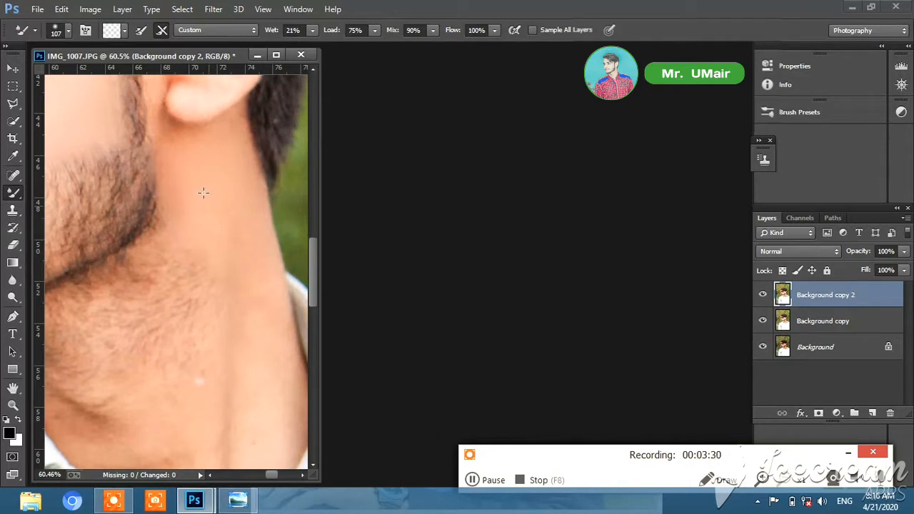
- Enlarge the Mixer Brush to 163 px and smooth the stubbled neck skin below the jawline
click(68, 31)
drag(115, 70, 132, 71)
click(219, 260)
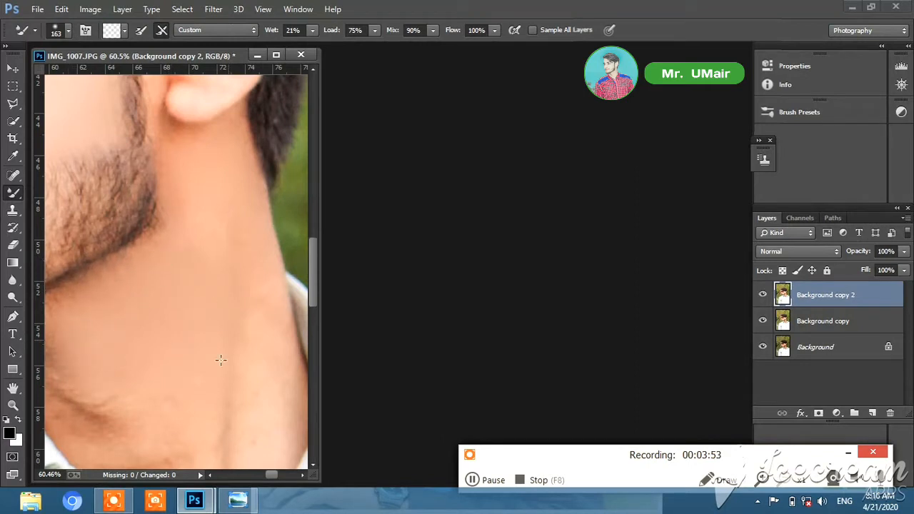
- Blend the dark stubble under the chin near the collar with the Mixer Brush at 83 px
scroll(220, 360, left, 5)
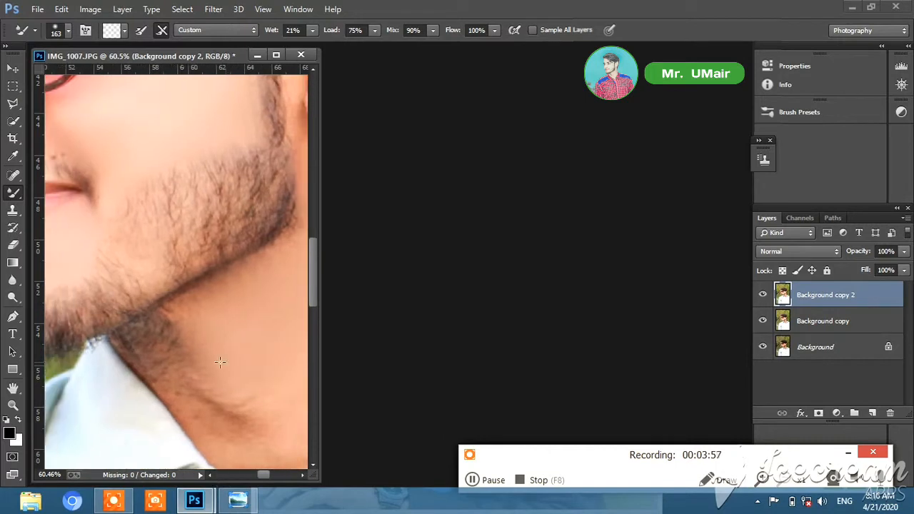
click(68, 31)
mouse_move(193, 372)
mouse_down()
mouse_move(165, 361)
mouse_move(163, 335)
mouse_move(180, 352)
mouse_move(161, 339)
mouse_up()
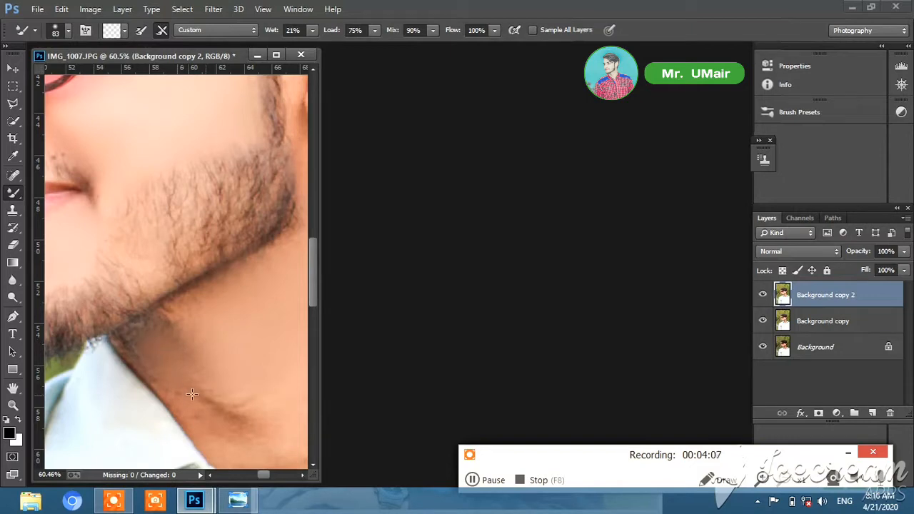
- Smooth the remaining stubble and neck crease under the jaw with the Mixer Brush at 118 px
click(69, 30)
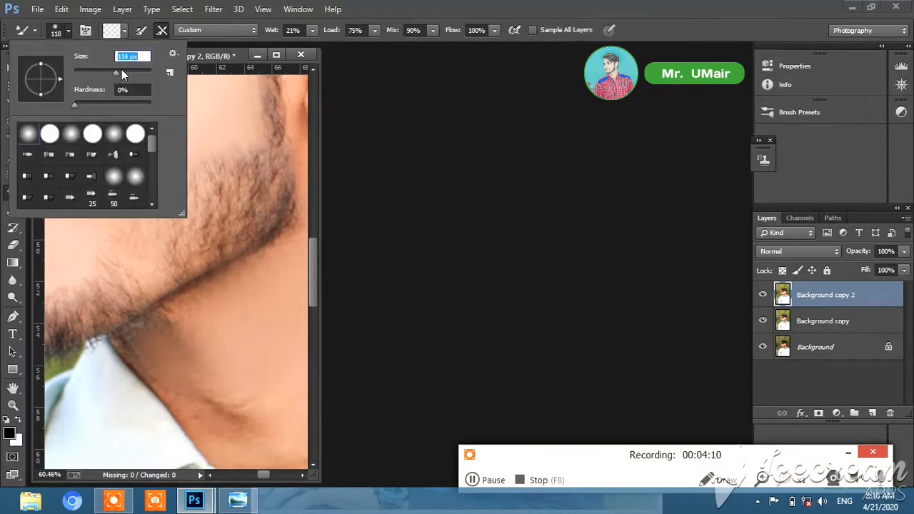
text(118)
key(Return)
mouse_move(171, 382)
mouse_down()
mouse_move(147, 324)
mouse_move(163, 386)
mouse_move(137, 351)
mouse_move(141, 364)
mouse_move(167, 382)
mouse_move(138, 329)
mouse_move(185, 363)
mouse_move(164, 325)
mouse_move(174, 349)
mouse_move(207, 354)
mouse_move(199, 320)
mouse_move(238, 315)
mouse_up()
mouse_move(181, 367)
mouse_down()
mouse_move(207, 384)
mouse_move(170, 383)
mouse_move(175, 410)
mouse_move(175, 397)
mouse_move(223, 424)
mouse_move(232, 400)
mouse_move(243, 418)
mouse_move(225, 402)
mouse_up()
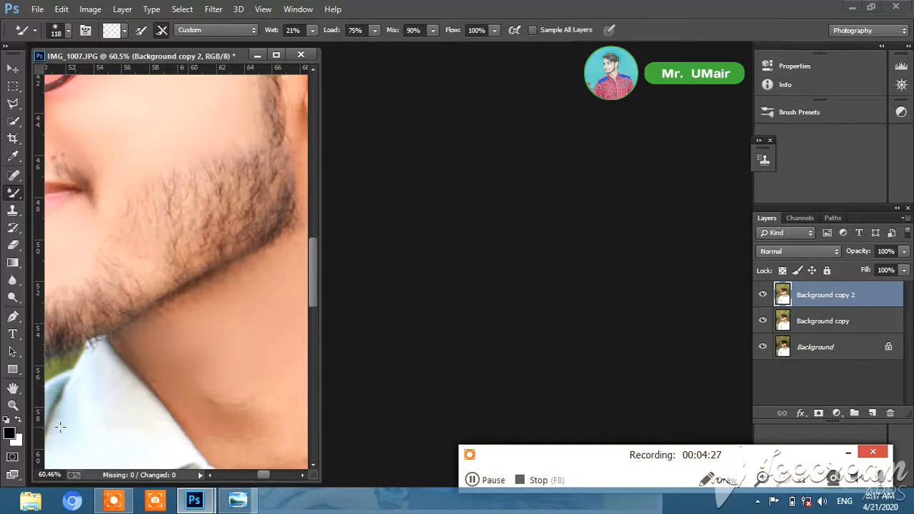
- Enlarge the Mixer Brush to 195 px and smooth the neck skin beside the shirt collar
click(13, 406)
right_click(185, 341)
click(216, 348)
drag(218, 296, 264, 361)
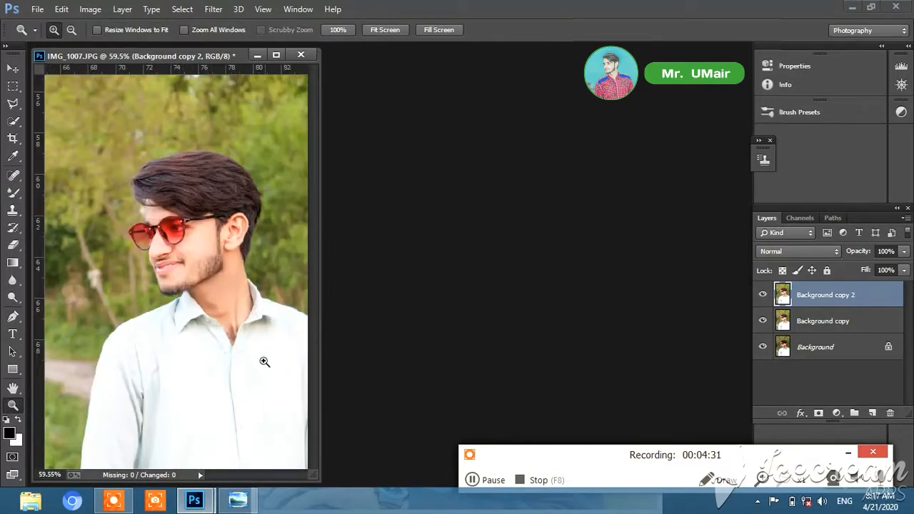
scroll(143, 312, up, 3)
key(b)
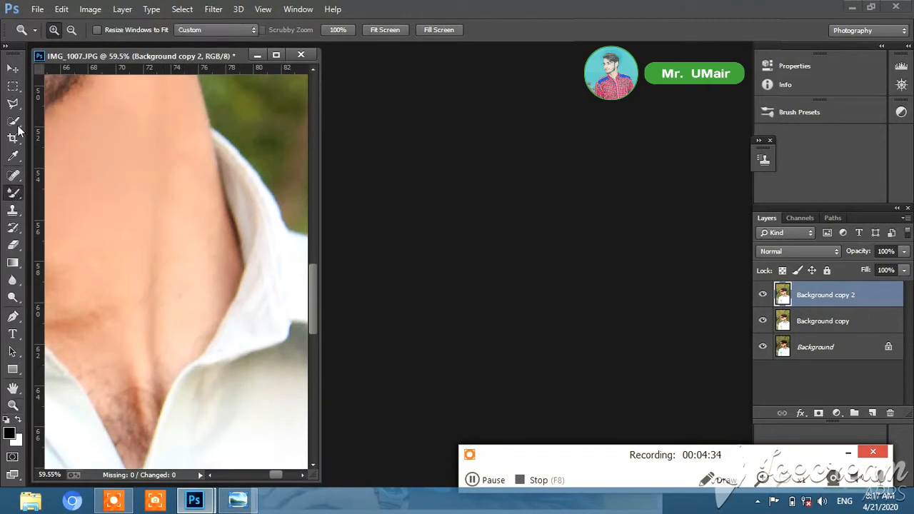
click(68, 30)
click(130, 73)
mouse_move(187, 261)
mouse_down()
mouse_move(203, 289)
mouse_move(166, 285)
mouse_move(126, 302)
mouse_move(80, 275)
mouse_move(66, 300)
mouse_up()
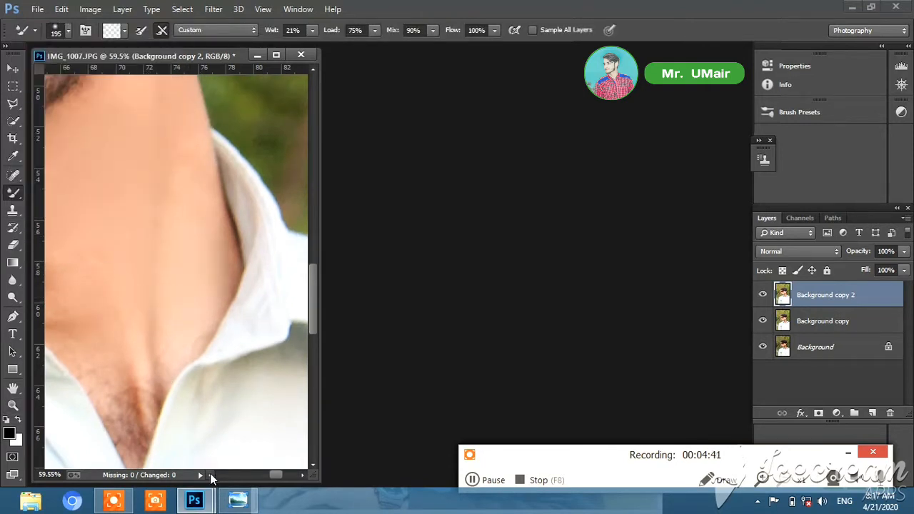
- Inspect the smoothed neck, ear and cheek up close, finishing with the whole photo in view
click(210, 473)
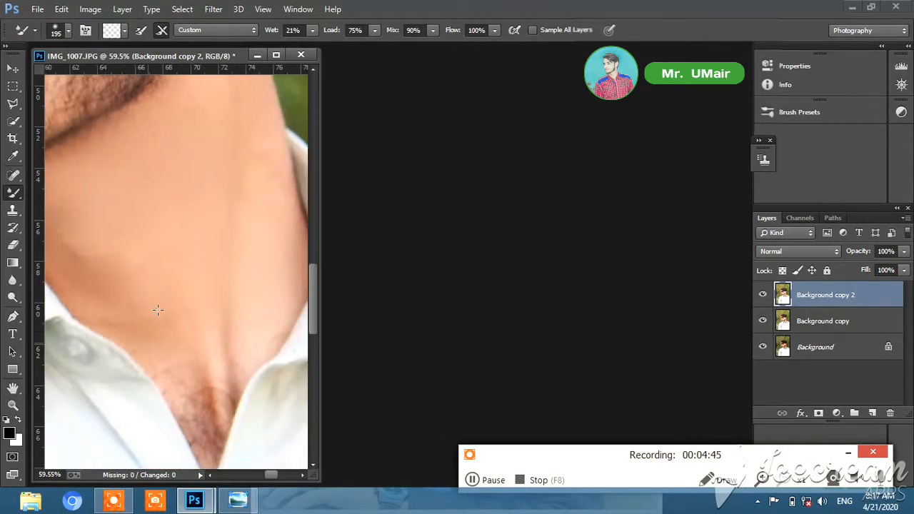
scroll(248, 148, up, 2)
scroll(249, 148, up, 1)
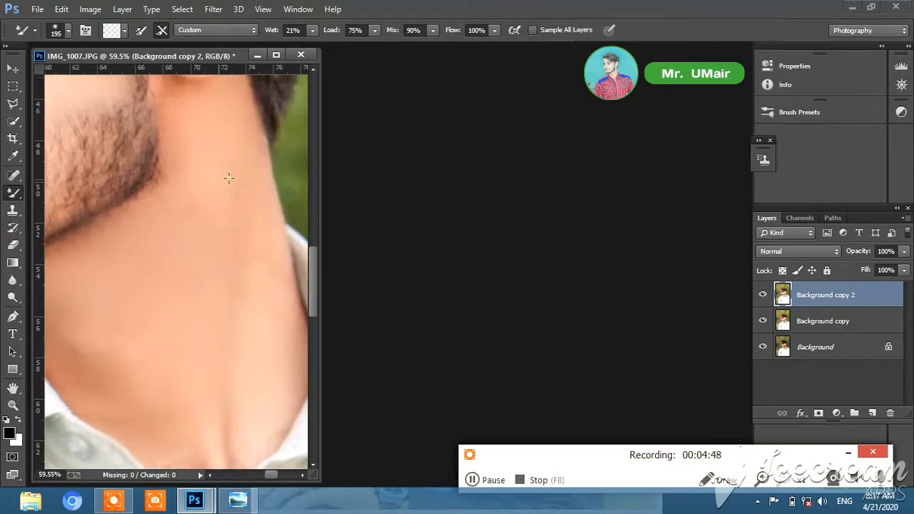
scroll(190, 160, up, 4)
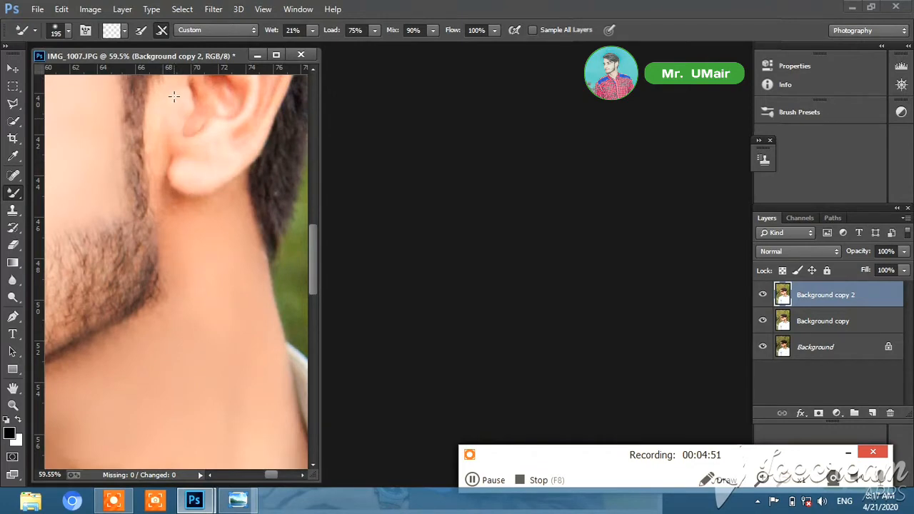
scroll(174, 96, up, 3)
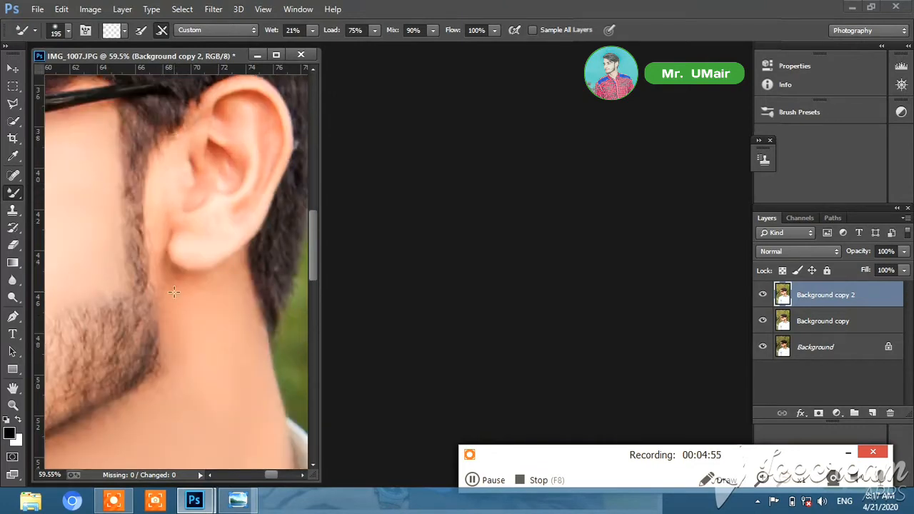
scroll(85, 234, left, 5)
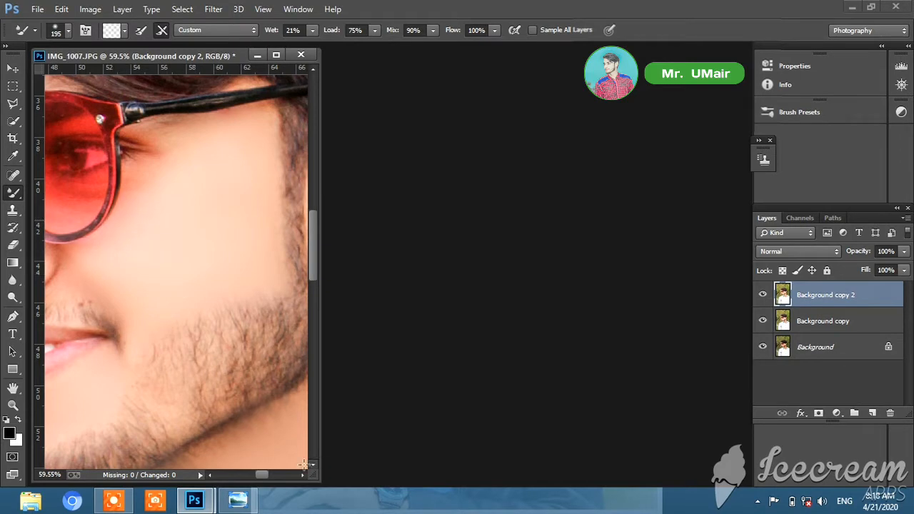
click(13, 406)
right_click(207, 225)
click(235, 235)
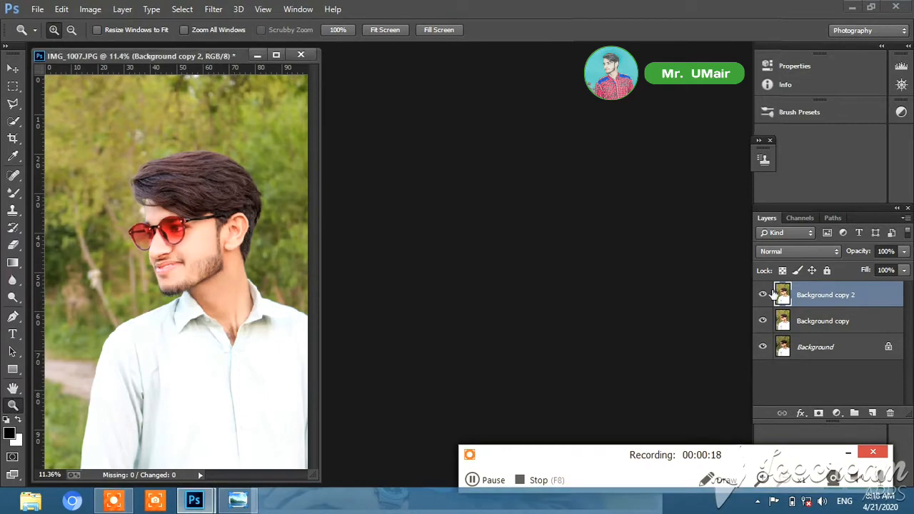
- Toggle the visibility of Background copy 2 to compare the photo before and after smoothing
click(763, 298)
click(763, 298)
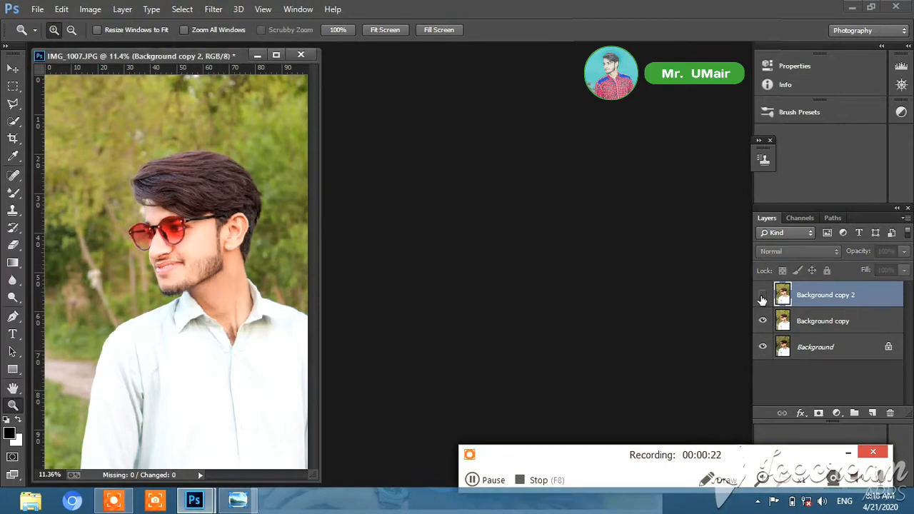
right_click(163, 250)
click(193, 261)
click(485, 479)
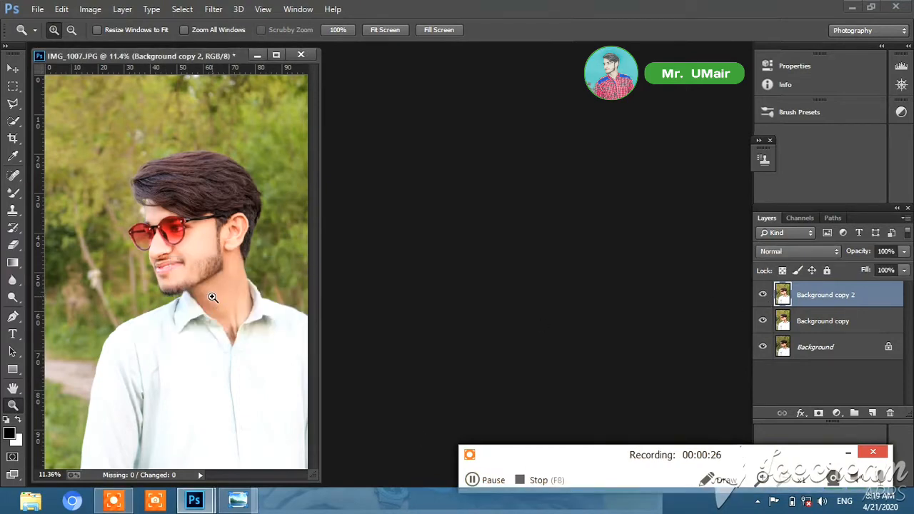
right_click(213, 297)
click(877, 277)
right_click(864, 294)
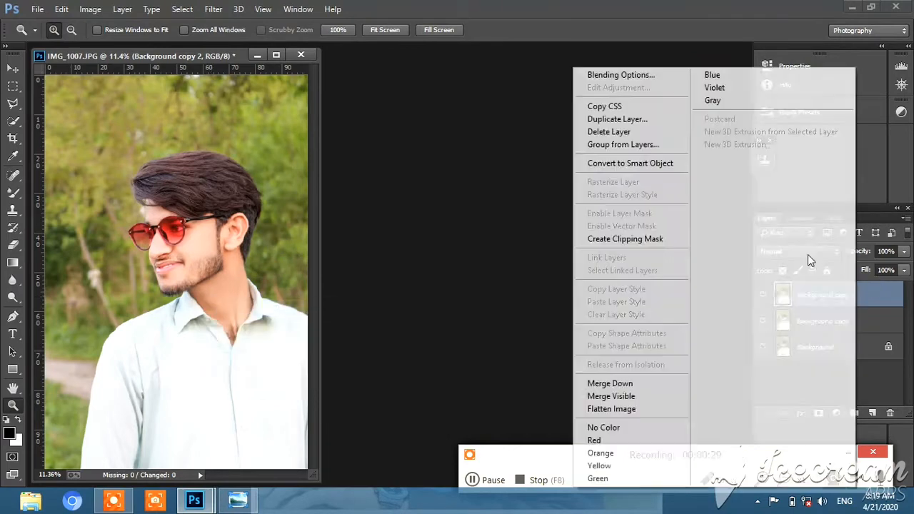
click(647, 116)
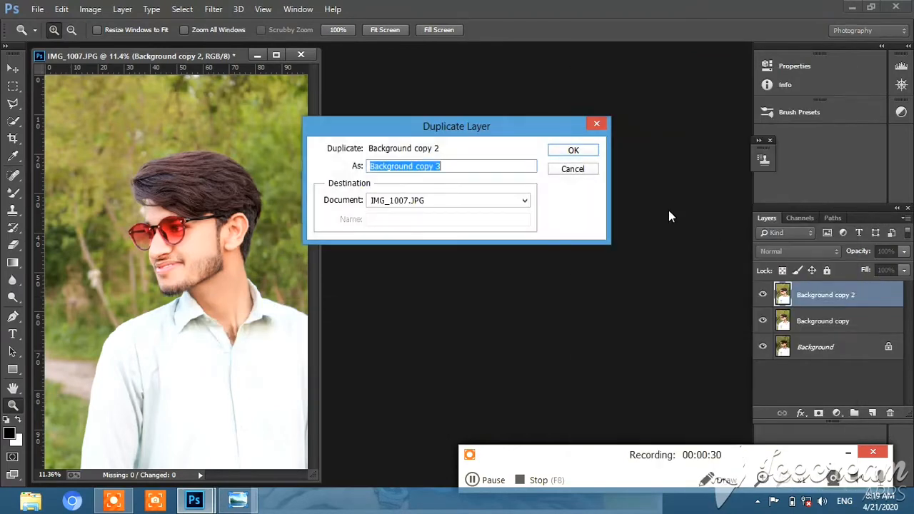
click(572, 169)
- Merge Background copy 2 down into Background copy and duplicate the merged layer
right_click(814, 300)
click(618, 384)
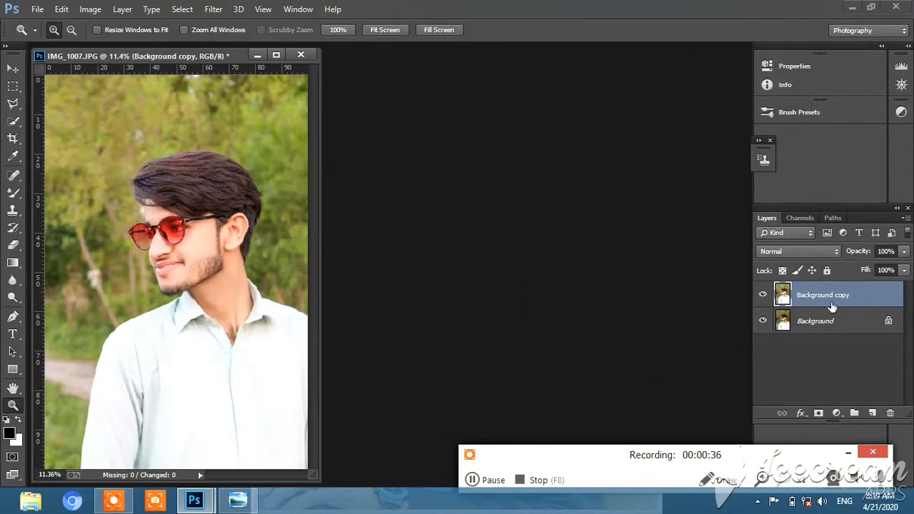
right_click(831, 307)
click(618, 117)
click(574, 147)
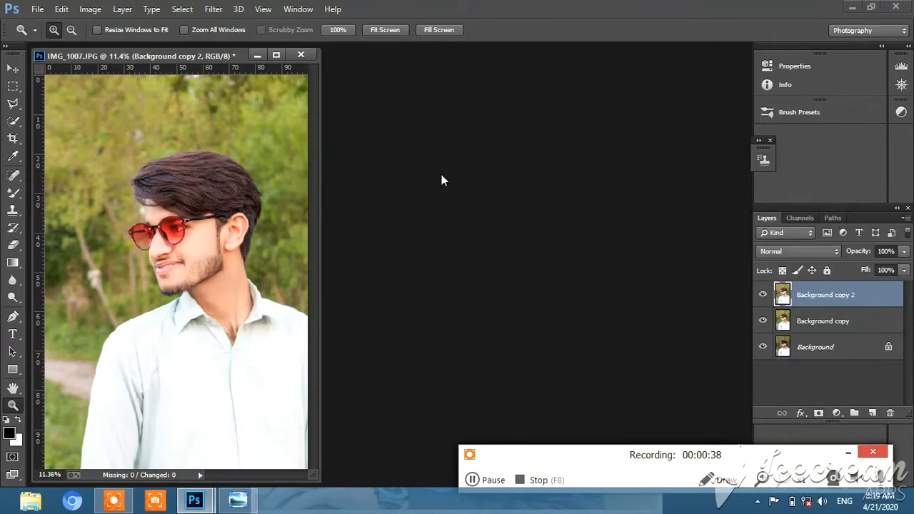
- Open the Camera Raw filter on the new copy and lower the Oranges saturation to about -10 in the HSL adjustments
click(211, 8)
click(226, 87)
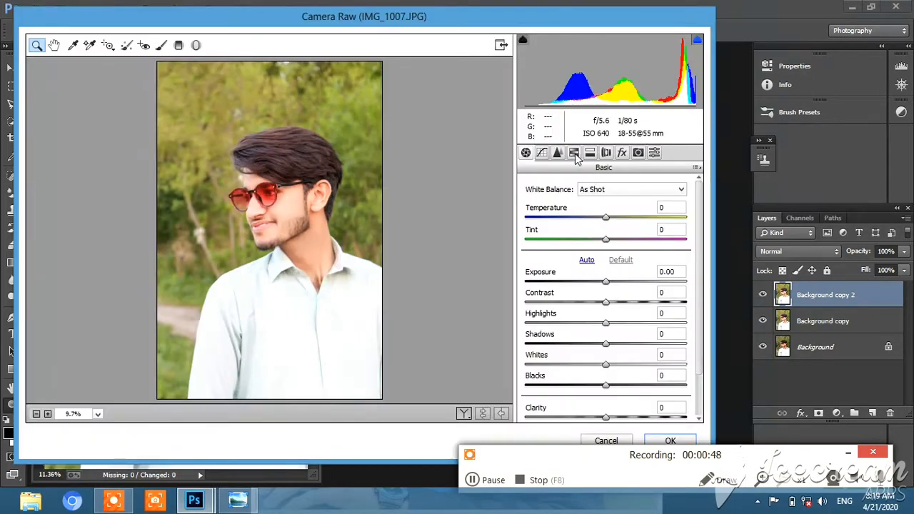
click(574, 152)
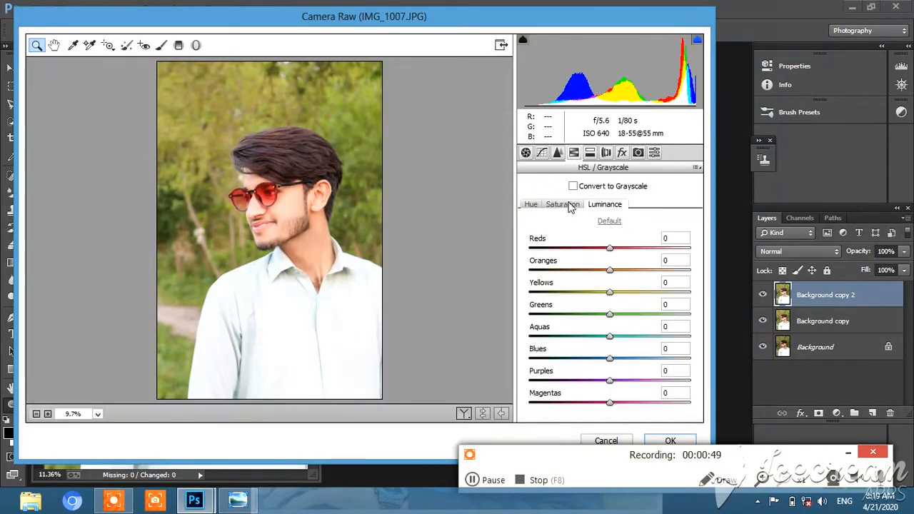
click(564, 205)
click(604, 207)
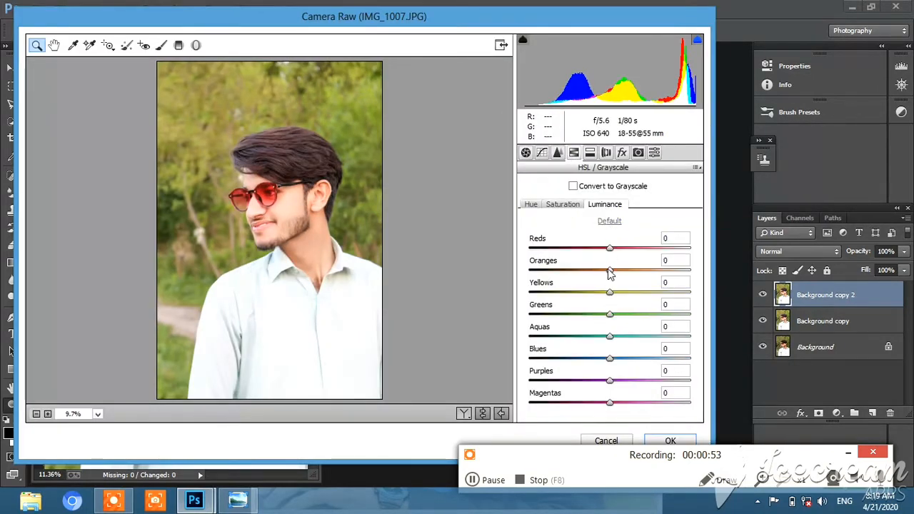
click(610, 272)
click(571, 205)
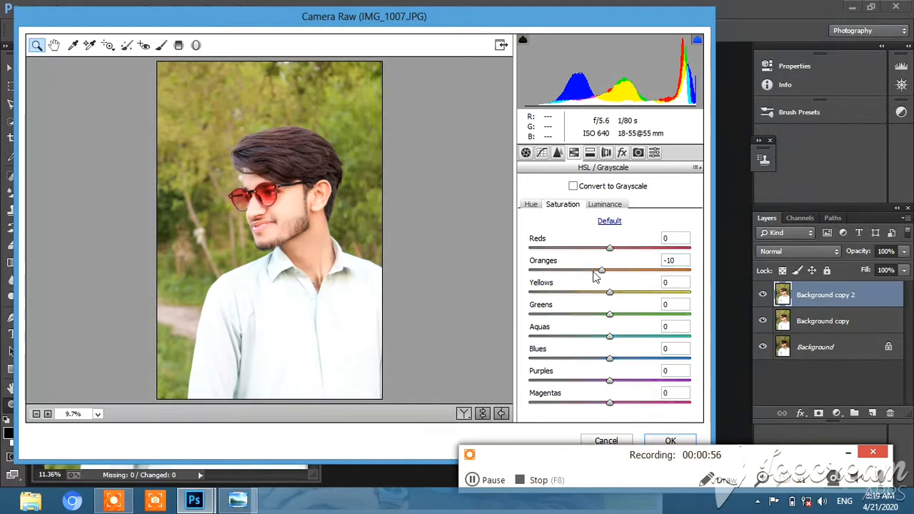
- Set the Greens hue to -100 in the HSL adjustments and apply the Camera Raw filter
click(616, 205)
click(530, 204)
drag(544, 314, 521, 315)
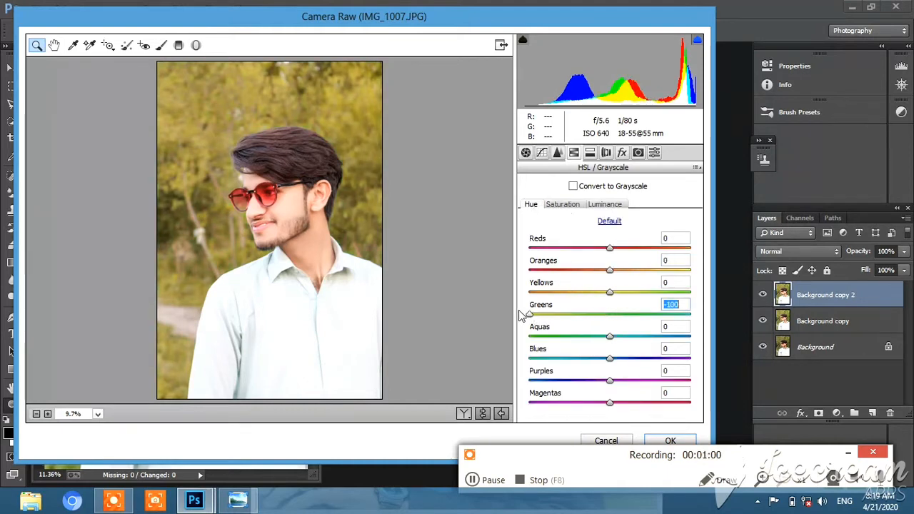
click(669, 441)
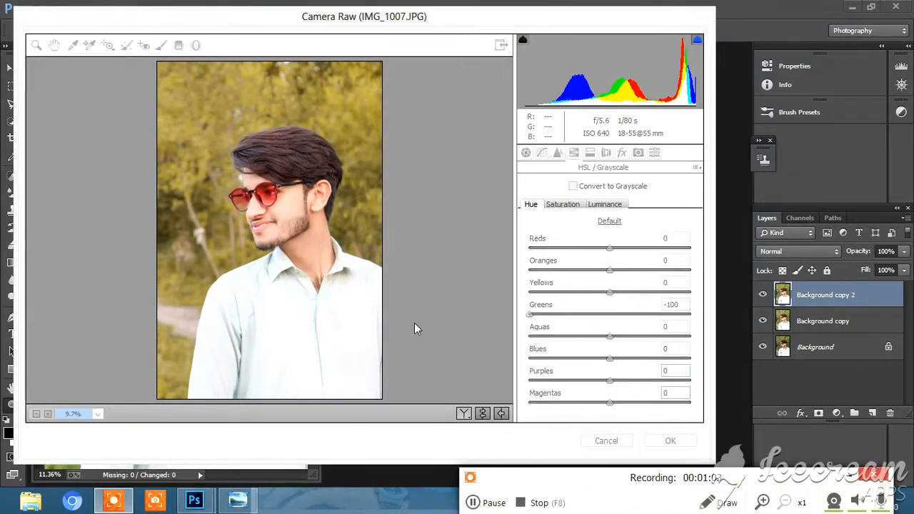
click(665, 439)
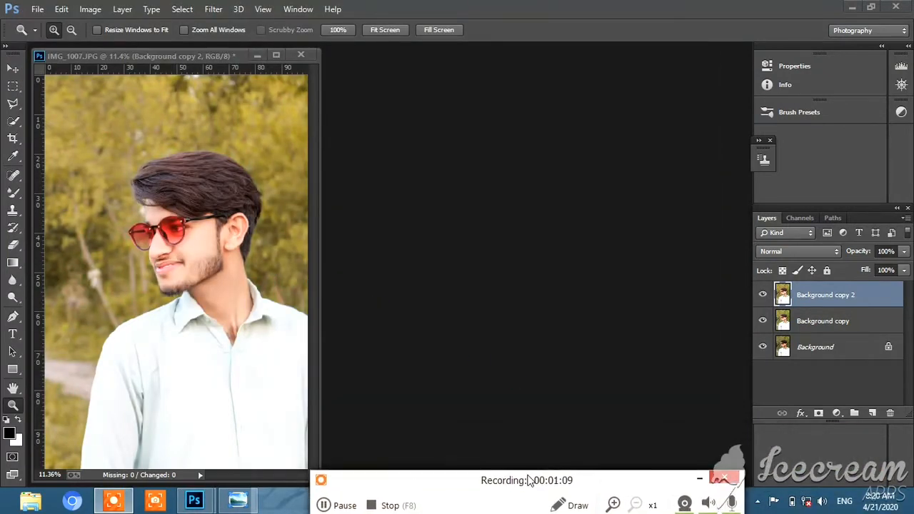
- Add a Selective Color adjustment layer and set Cyan to -100% for the Yellows
click(836, 413)
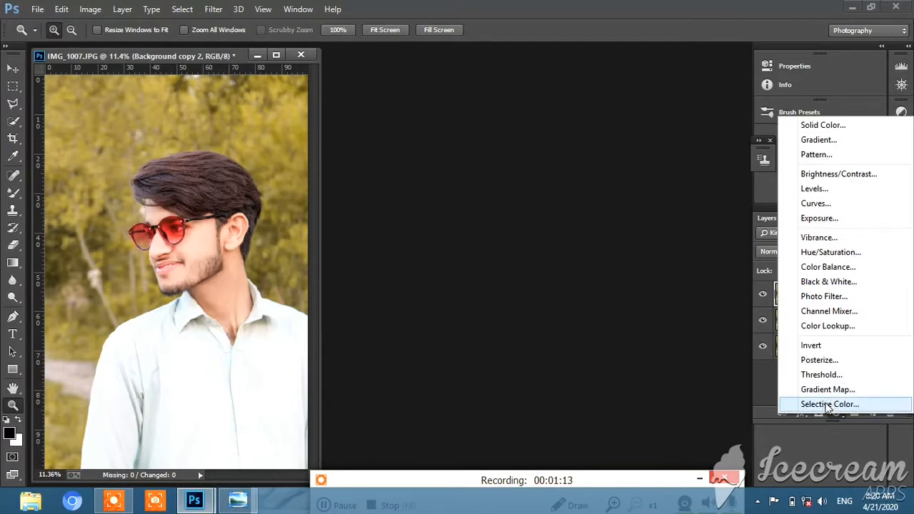
click(826, 405)
click(687, 115)
click(671, 128)
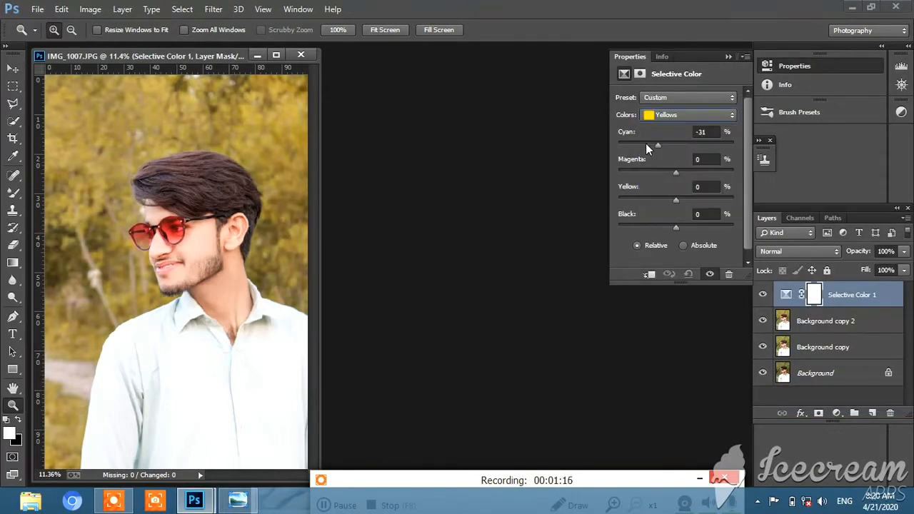
drag(645, 143, 598, 144)
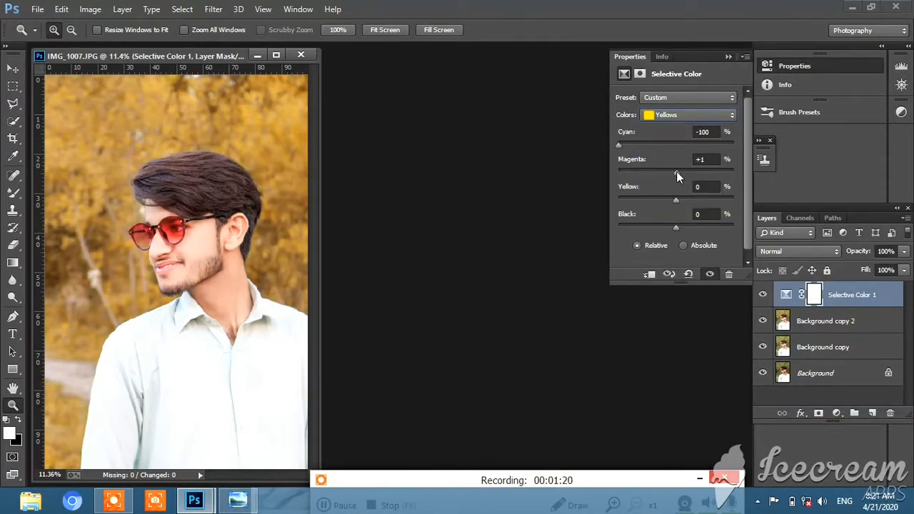
- Set Magenta to +1% for the Neutrals in the Selective Color adjustment and collapse its properties
click(704, 114)
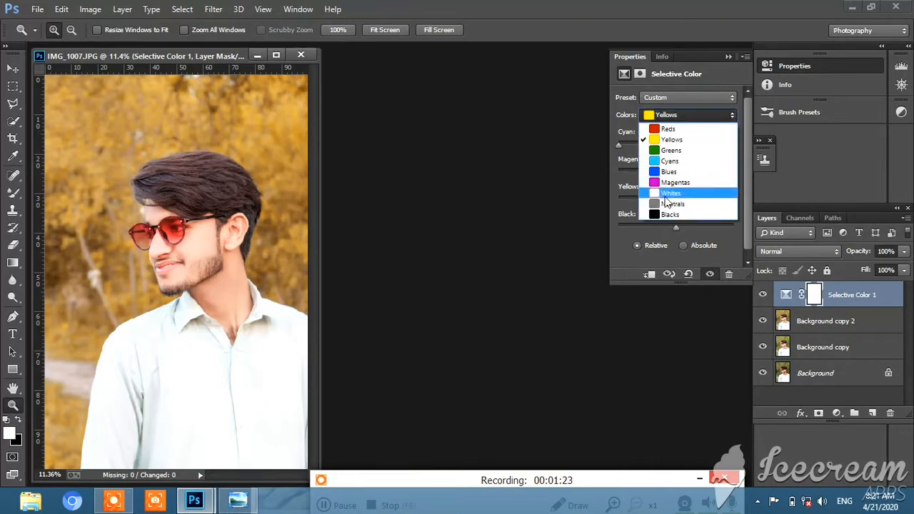
click(670, 189)
drag(675, 173, 677, 173)
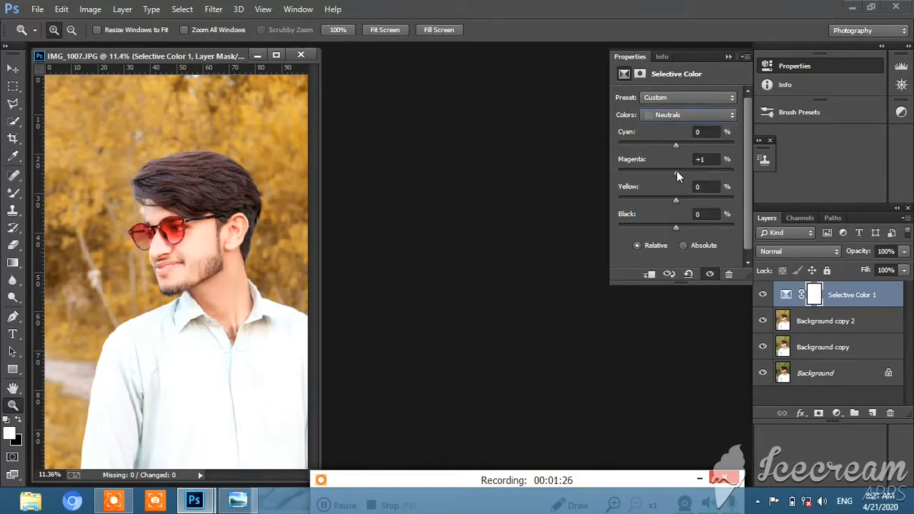
click(703, 117)
click(675, 206)
click(728, 57)
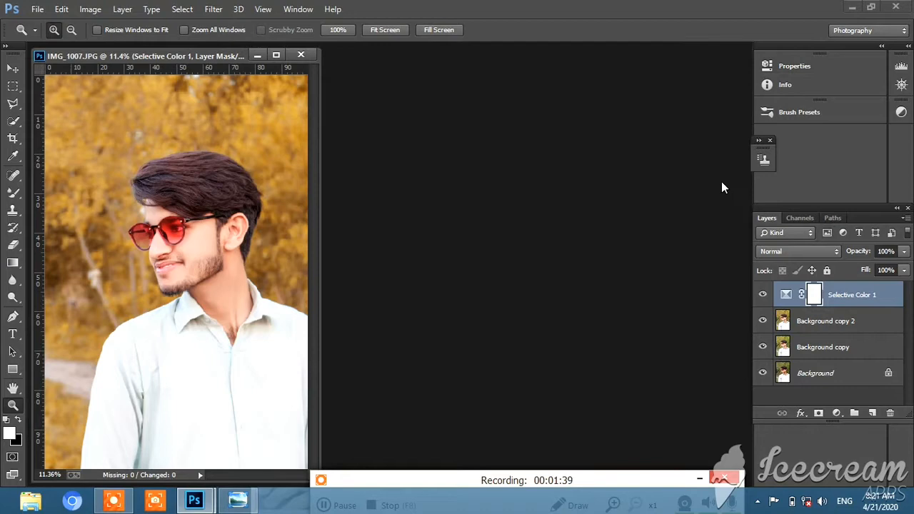
- Compare the photo with and without the Selective Color adjustment, and merge it down into Background copy 2
click(762, 295)
click(763, 295)
right_click(857, 292)
click(622, 382)
right_click(240, 305)
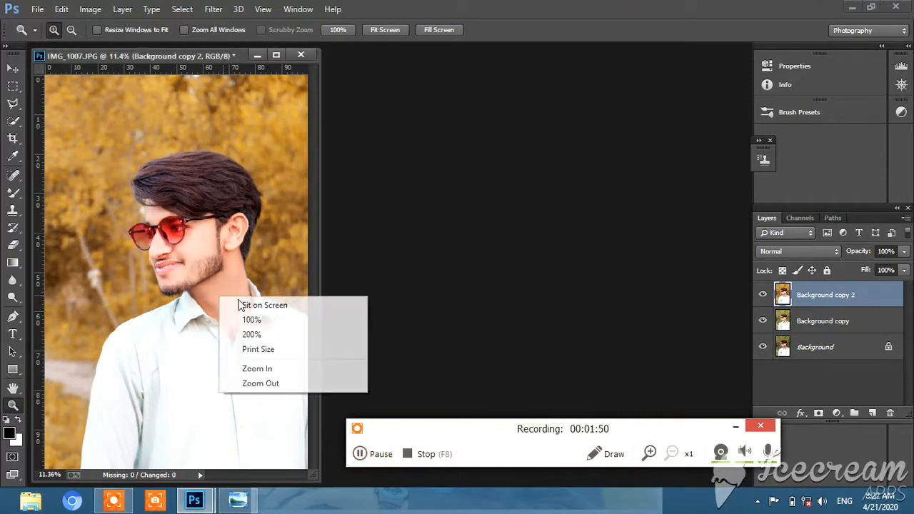
click(241, 305)
- Merge the recolored Background copy 2 into the layer below and duplicate the result as Background copy 2
click(762, 294)
click(762, 295)
right_click(781, 291)
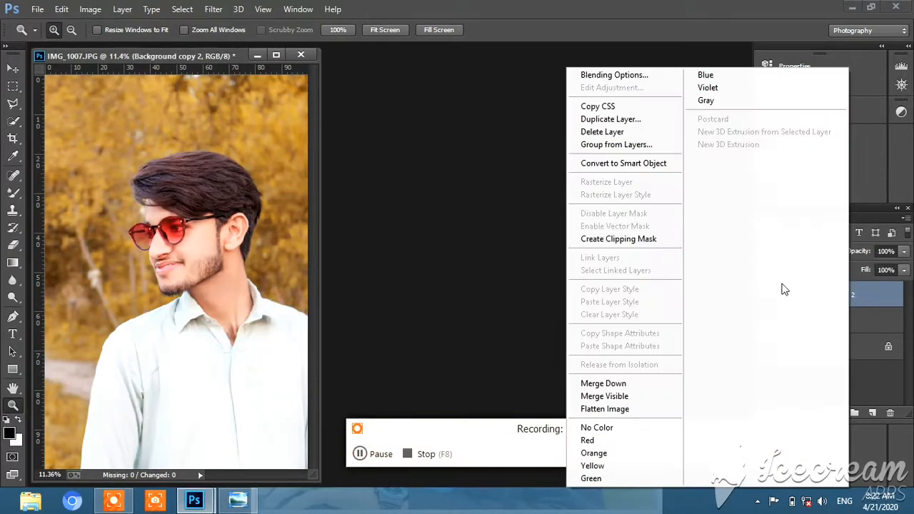
click(603, 383)
right_click(854, 294)
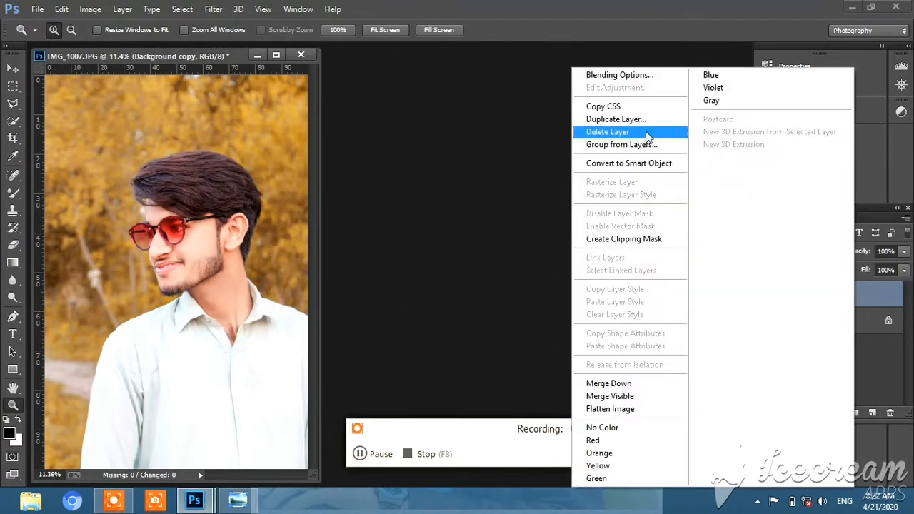
click(610, 119)
click(570, 152)
- Open the Camera Raw filter on the duplicated layer and set Shadows to +9 in the Basic adjustments
click(213, 9)
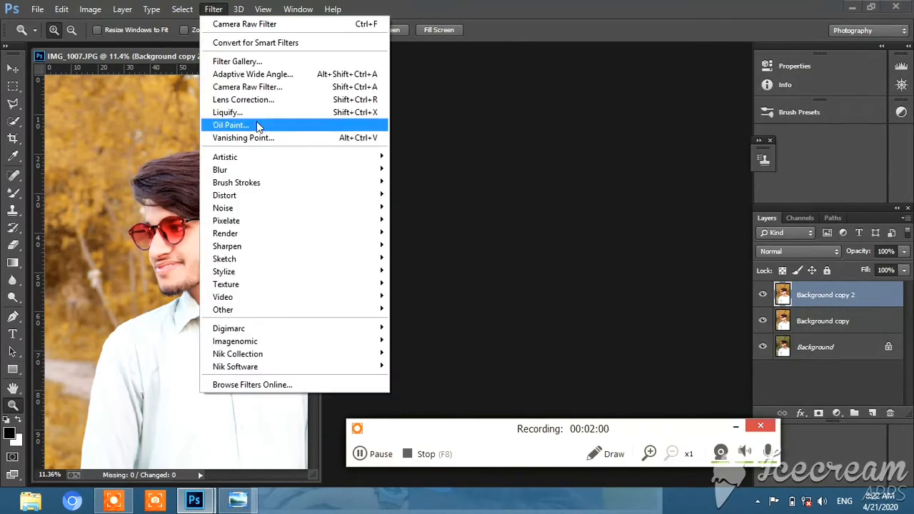
click(260, 124)
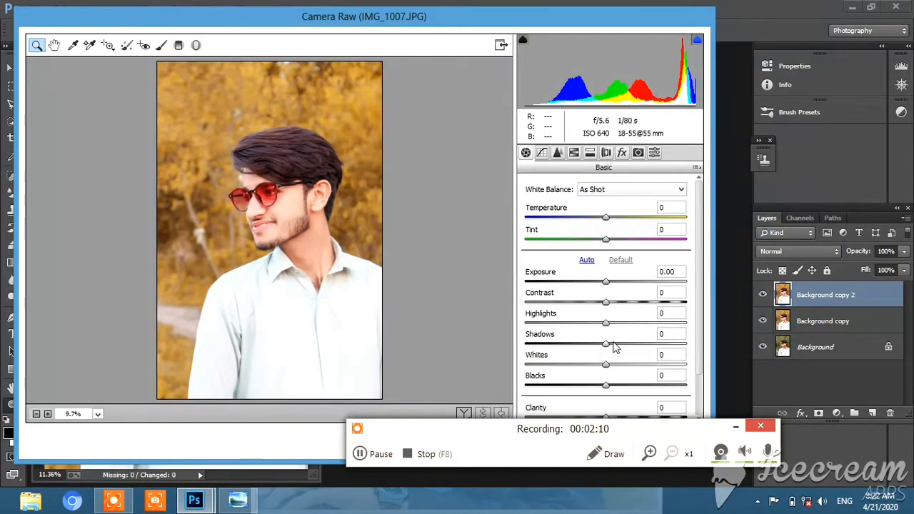
click(614, 344)
scroll(612, 347, down, 1)
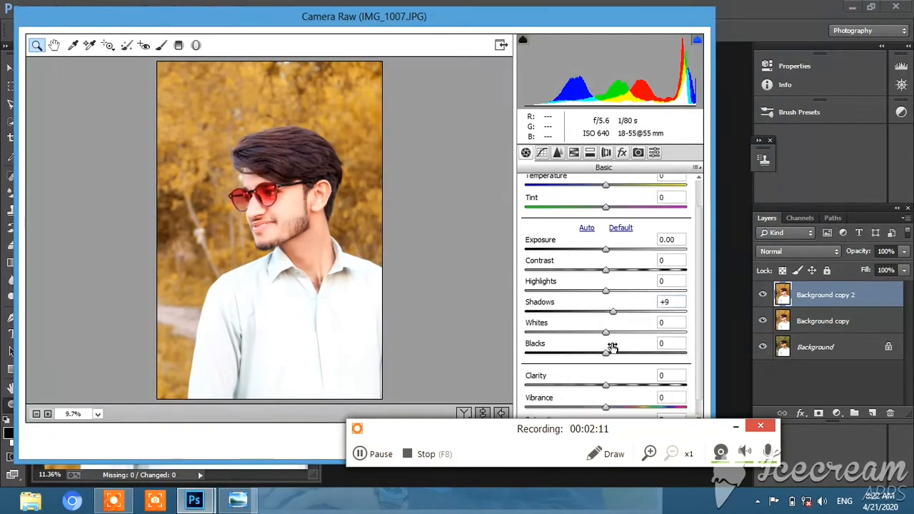
- Set Green Primary Hue to -3 and Blue Primary Hue to +3 in the Camera Calibration, and apply the Camera Raw filter
click(638, 152)
scroll(592, 353, down, 1)
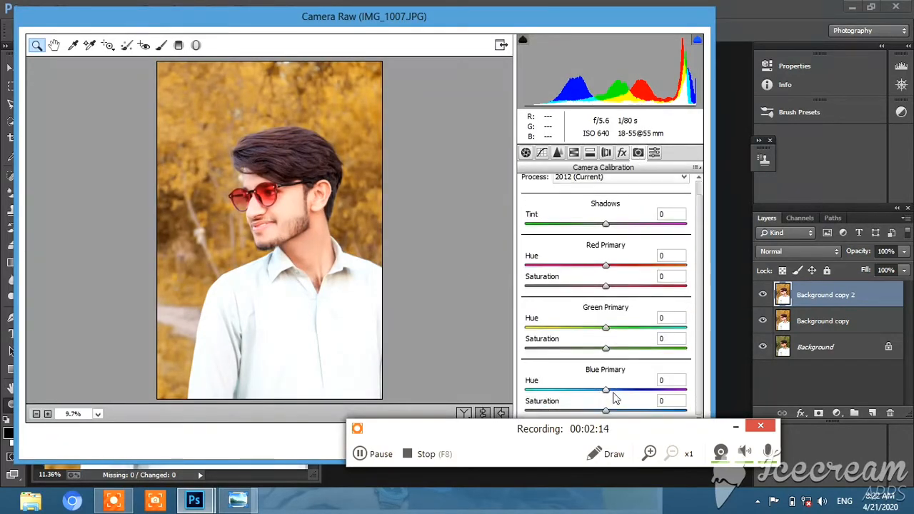
mouse_move(606, 391)
mouse_down()
mouse_move(593, 393)
mouse_move(628, 393)
mouse_move(591, 392)
mouse_move(630, 395)
mouse_move(608, 394)
mouse_up()
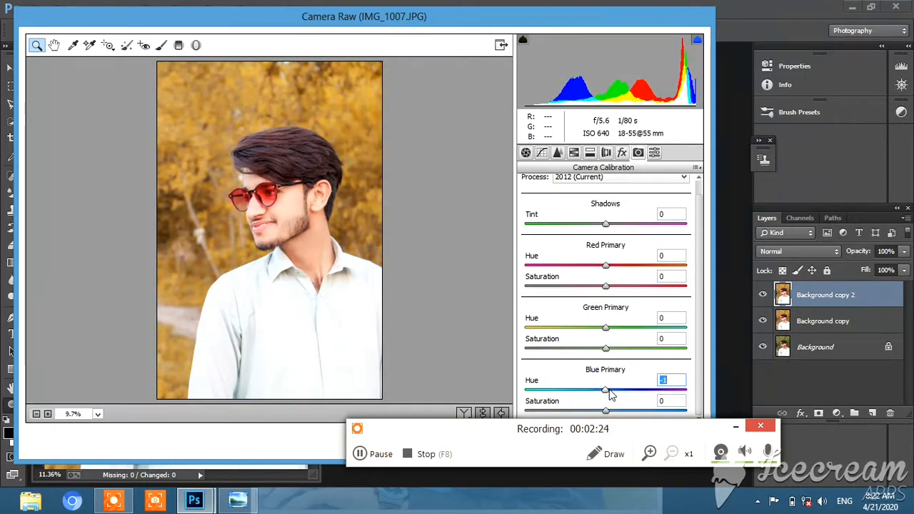
drag(606, 327, 605, 348)
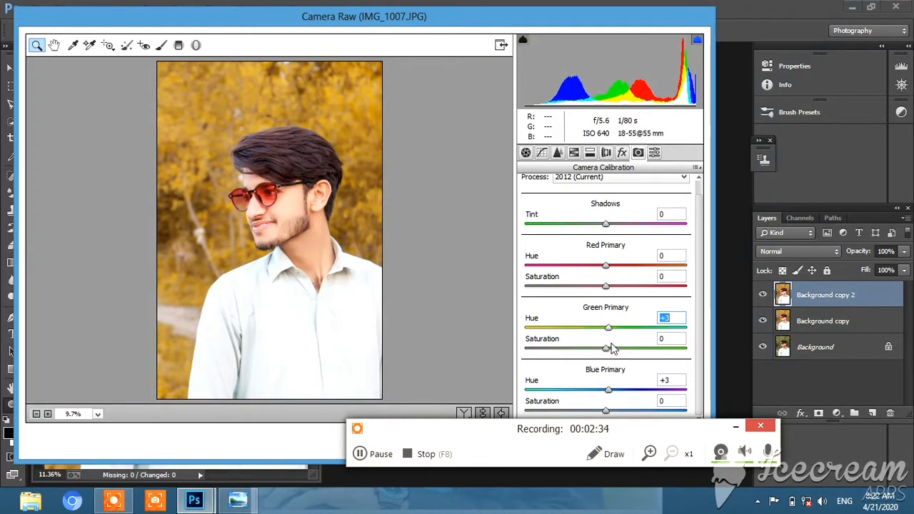
mouse_move(605, 265)
mouse_down()
mouse_move(598, 269)
mouse_move(617, 274)
mouse_move(606, 272)
mouse_up()
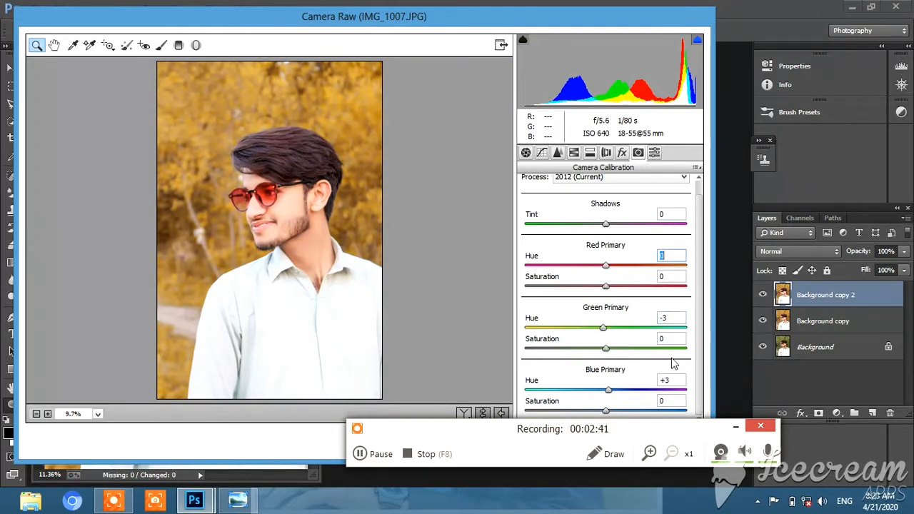
drag(618, 428, 614, 463)
click(459, 333)
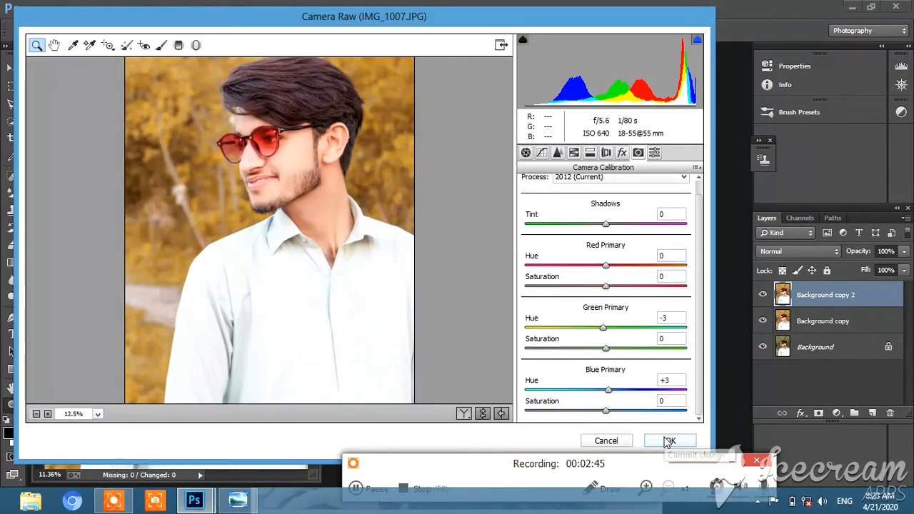
click(670, 441)
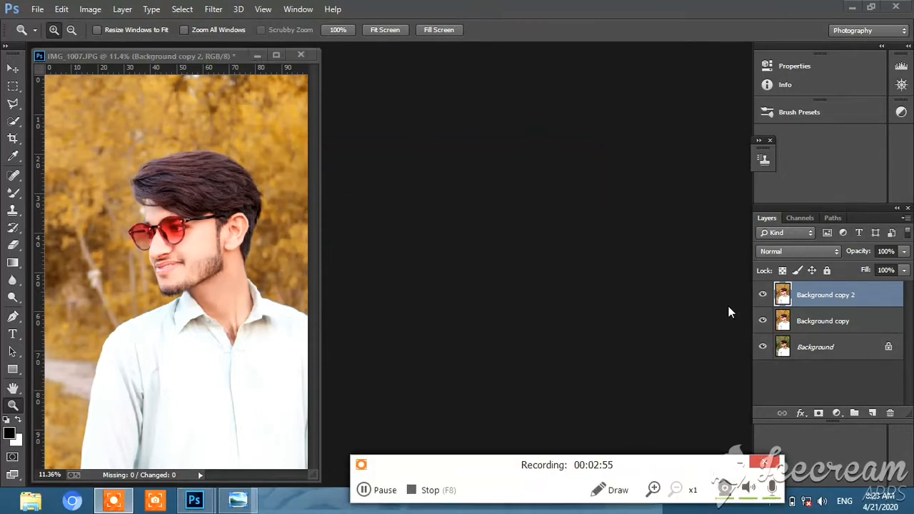
- Compare the photo with and without the Camera Raw edits on Background copy 2
click(763, 295)
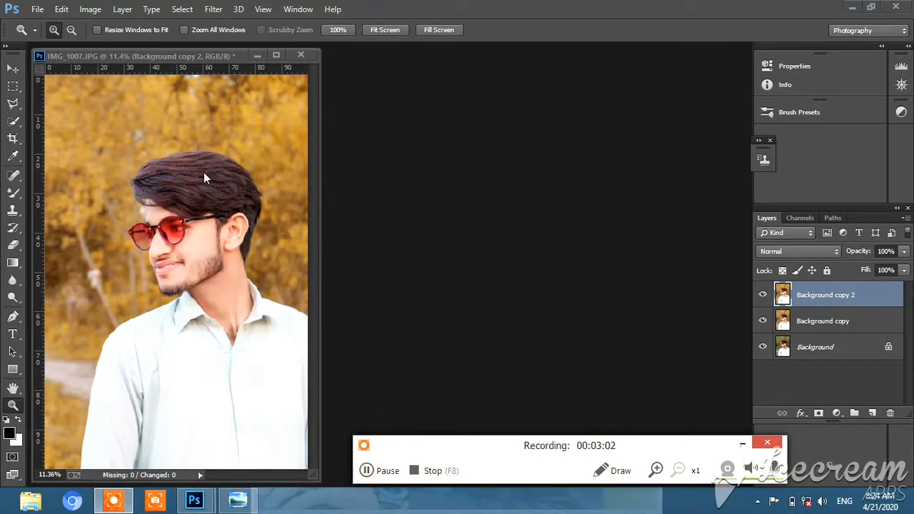
right_click(189, 175)
click(190, 178)
click(764, 296)
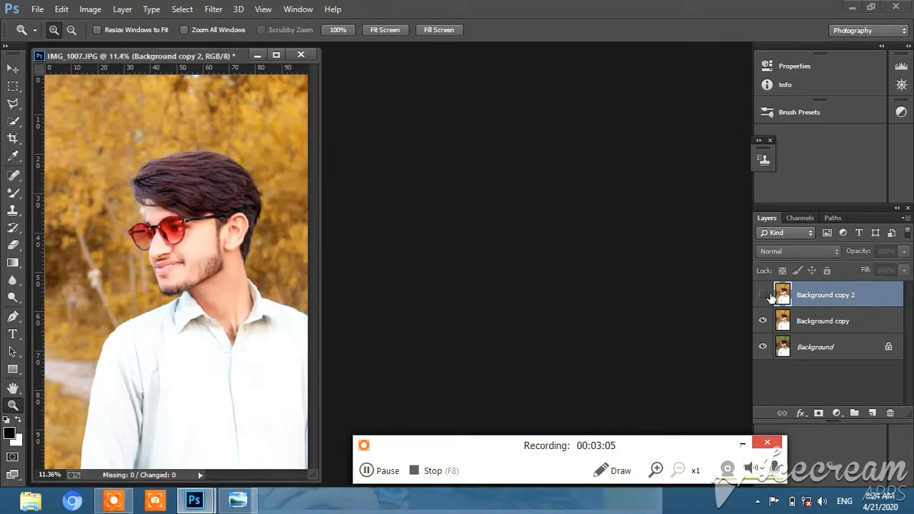
click(764, 296)
click(764, 296)
- Merge the visible Background copy 2 down into Background copy and duplicate the merged layer as Background copy 2
right_click(830, 301)
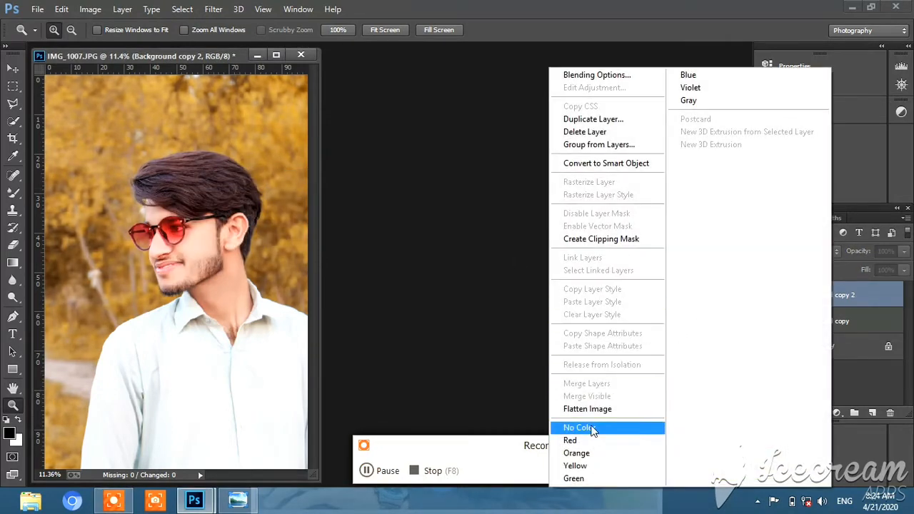
click(506, 334)
click(763, 295)
right_click(810, 295)
click(571, 384)
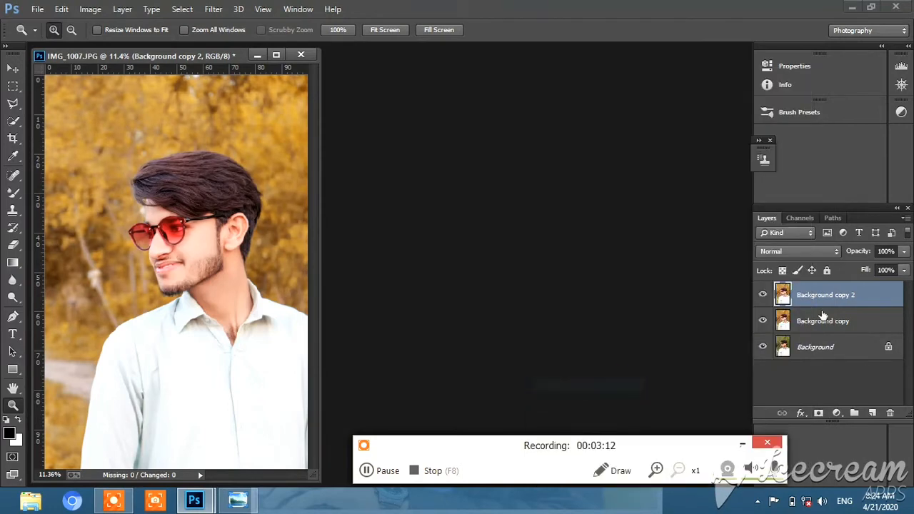
right_click(849, 296)
click(613, 118)
click(561, 151)
- Open the Camera Raw filter on the new duplicate layer and raise Vibrance to +75
click(213, 9)
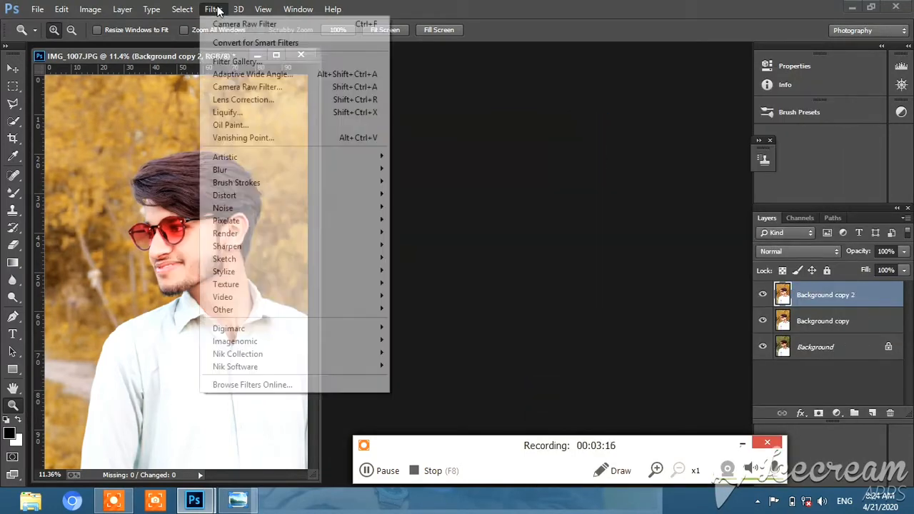
click(234, 81)
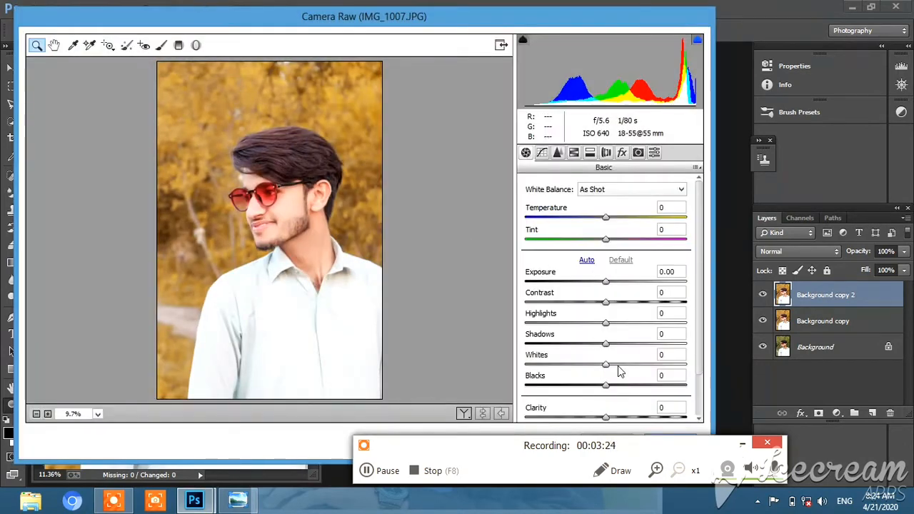
scroll(618, 367, down, 2)
drag(606, 389, 668, 397)
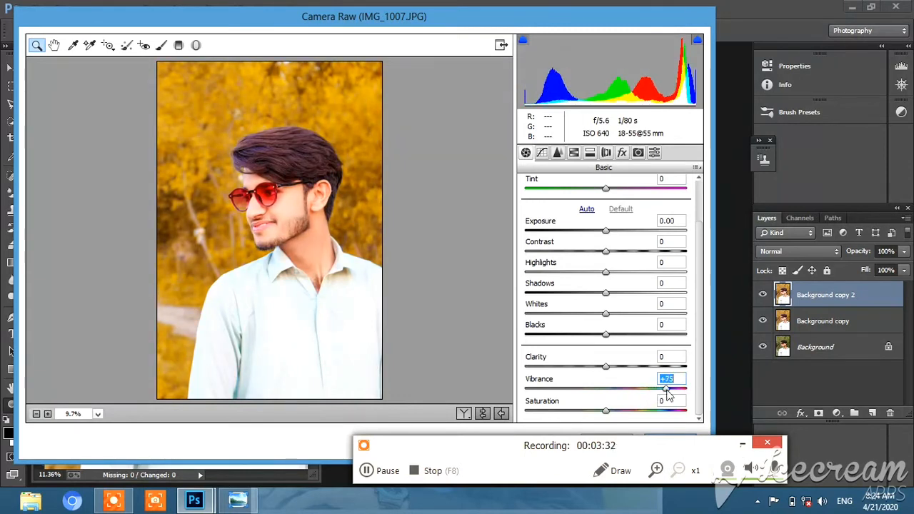
- Set the HSL saturation to -33 for Oranges, +83 for Yellows, +11 for Greens, +16 for Aquas and +3 for Blues
click(573, 152)
click(562, 204)
mouse_move(609, 269)
mouse_down()
mouse_move(588, 272)
mouse_move(620, 275)
mouse_move(592, 253)
mouse_move(622, 259)
mouse_move(568, 266)
mouse_move(603, 269)
mouse_move(595, 269)
mouse_up()
click(605, 204)
click(531, 204)
click(562, 205)
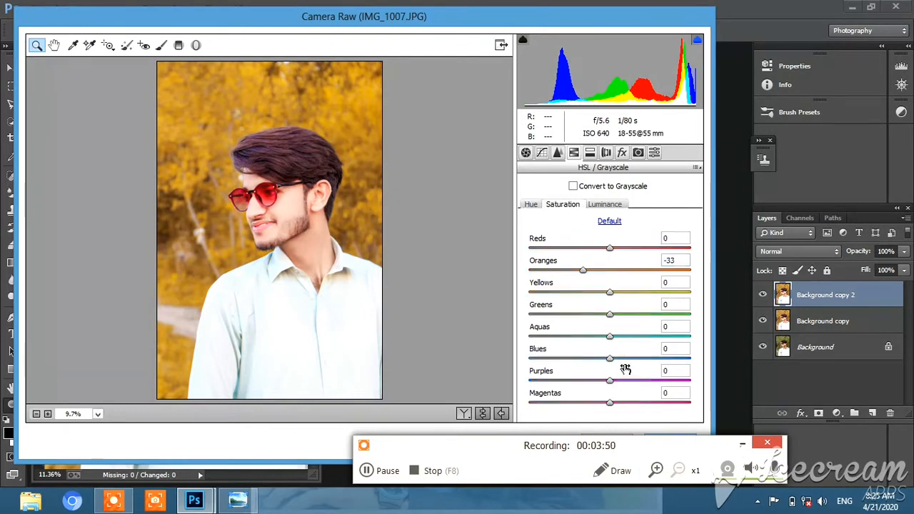
drag(625, 369, 619, 330)
drag(609, 292, 676, 293)
click(618, 314)
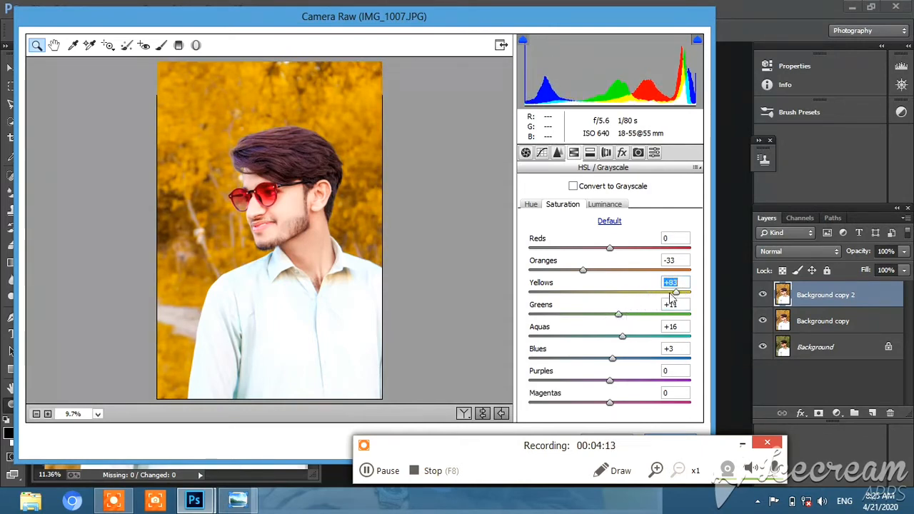
- Set the HSL luminance of Oranges to +18, check the face up close, and apply the Camera Raw filter
click(609, 206)
drag(609, 270, 627, 273)
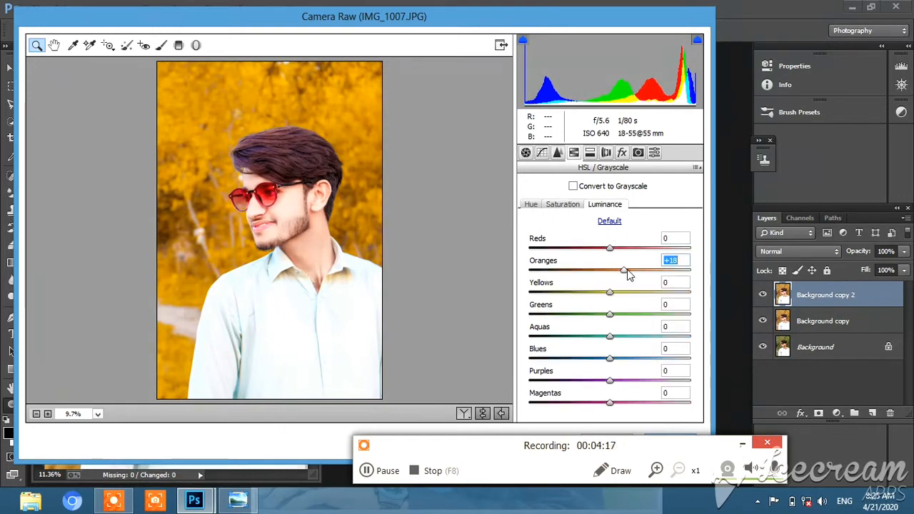
drag(575, 465, 579, 504)
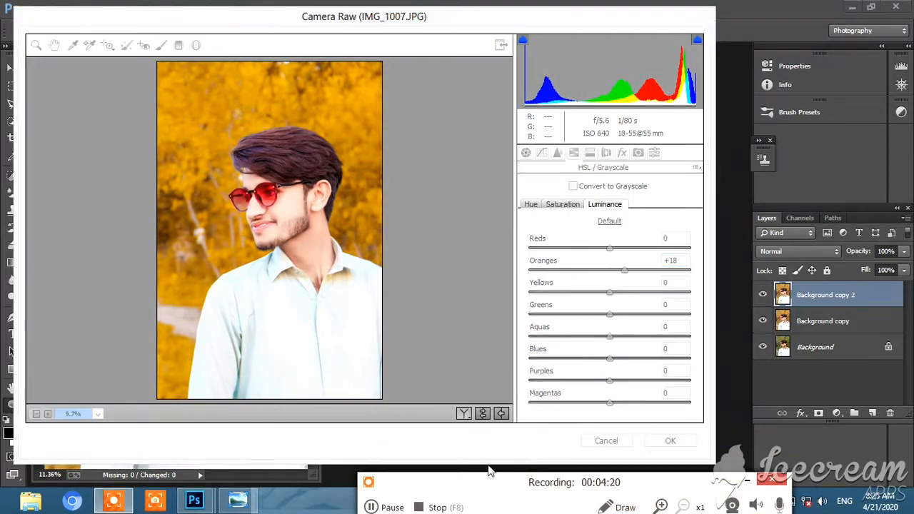
click(225, 150)
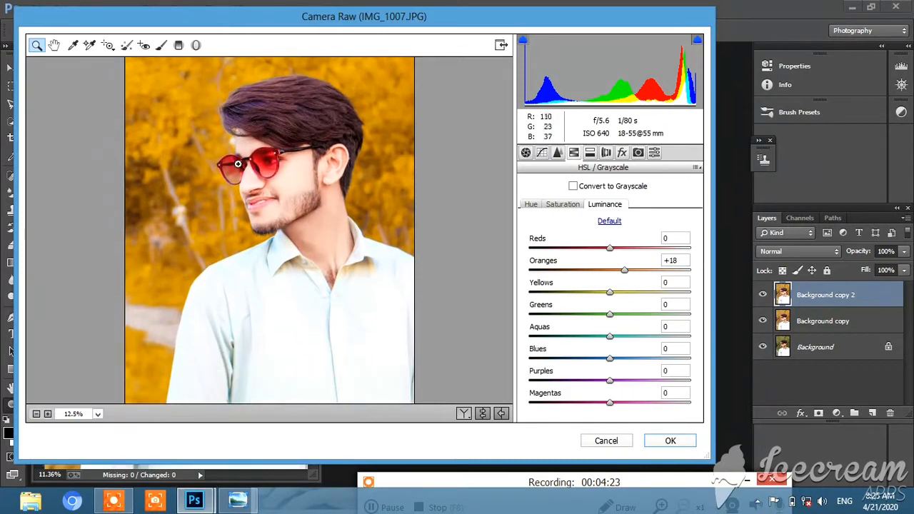
right_click(298, 251)
click(299, 242)
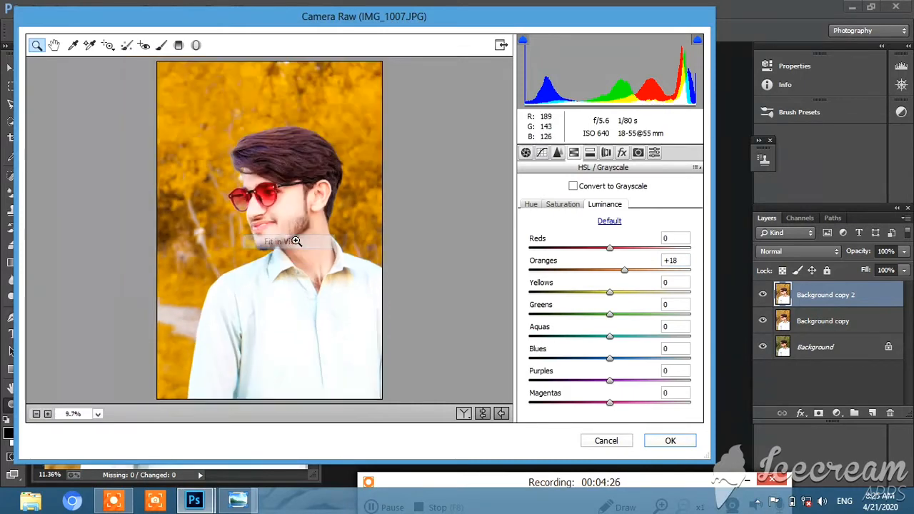
click(670, 441)
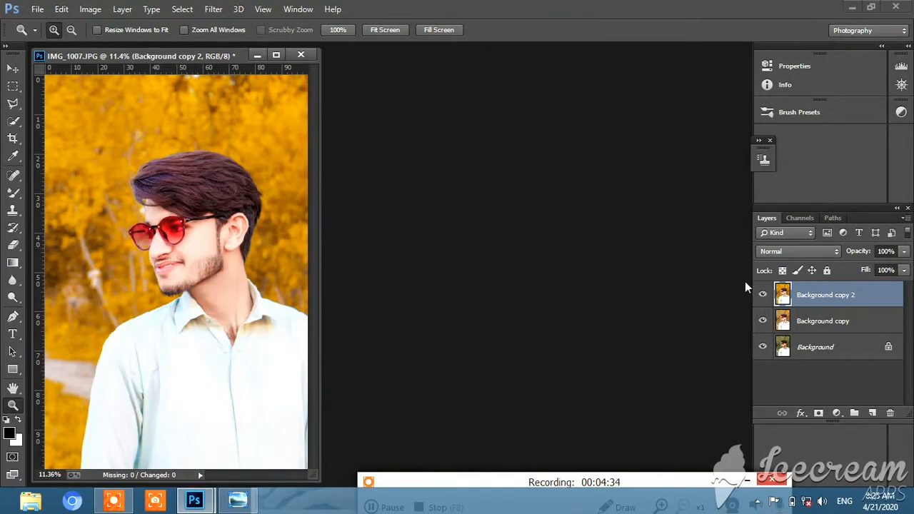
- Compare the photo with and without the boosted orange colors by toggling the visibility of Background copy 2
click(763, 295)
click(764, 296)
click(764, 296)
click(764, 296)
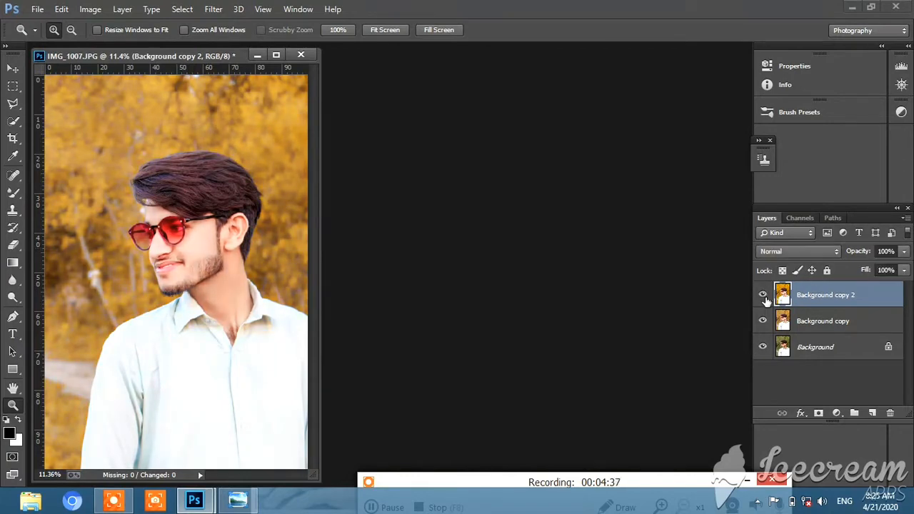
click(764, 296)
click(764, 296)
click(764, 298)
click(764, 298)
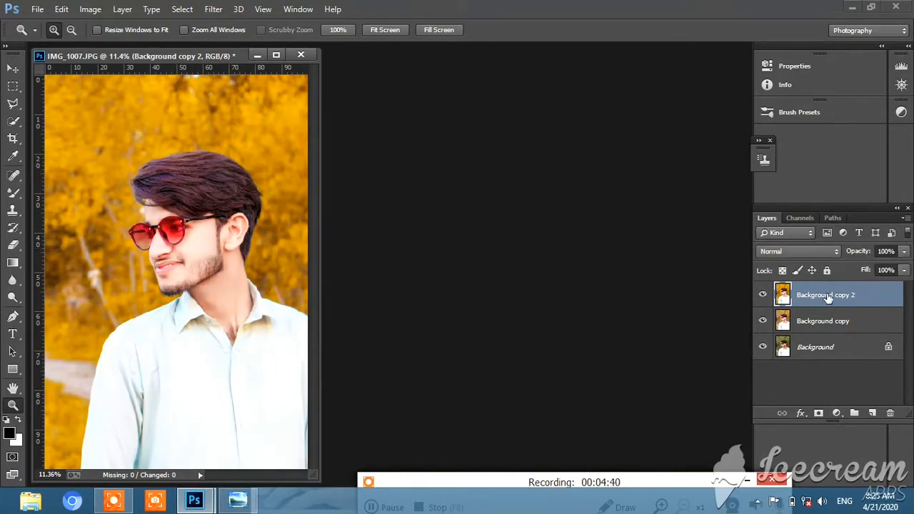
- Merge the color-boosted layer down into Background copy and duplicate it again as Background copy 2
right_click(828, 297)
click(603, 382)
right_click(777, 289)
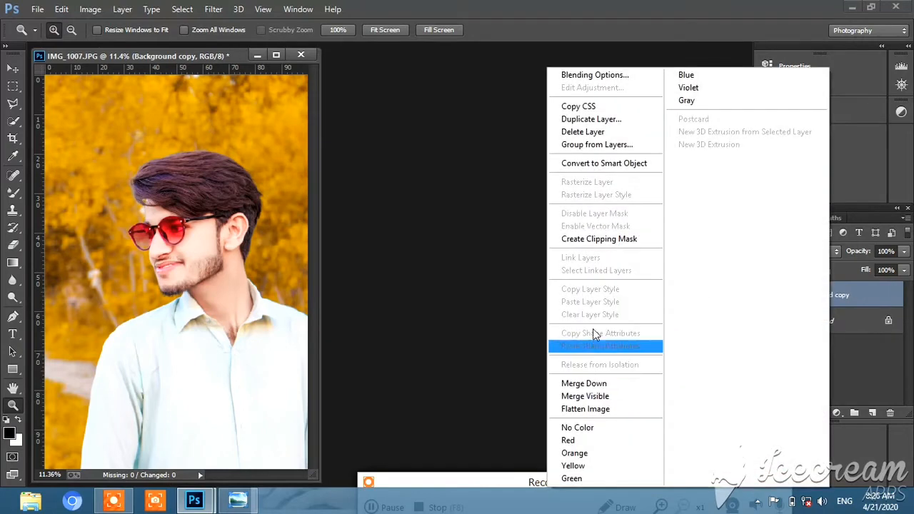
click(607, 120)
click(573, 151)
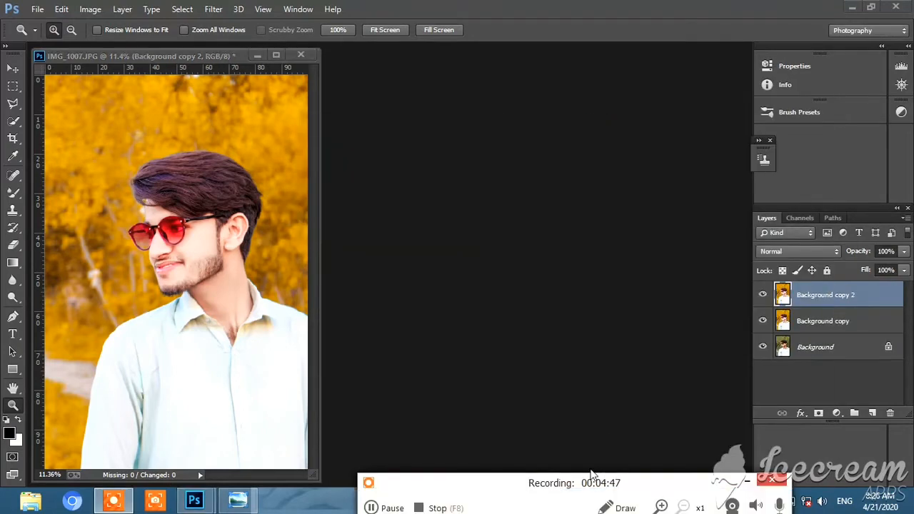
- Open the Camera Raw filter on the top layer and set Contrast +21, Highlights -100, Shadows +9, Whites -48 and Blacks +8
click(387, 451)
right_click(213, 299)
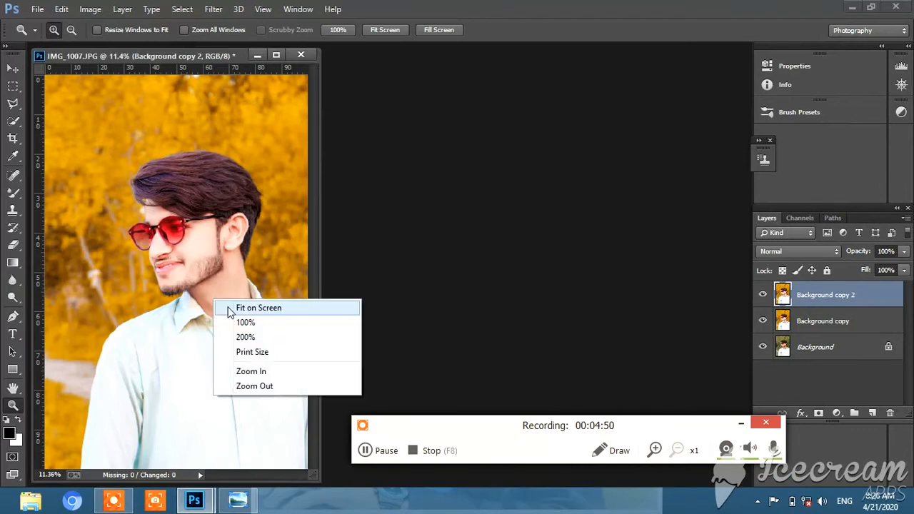
click(230, 310)
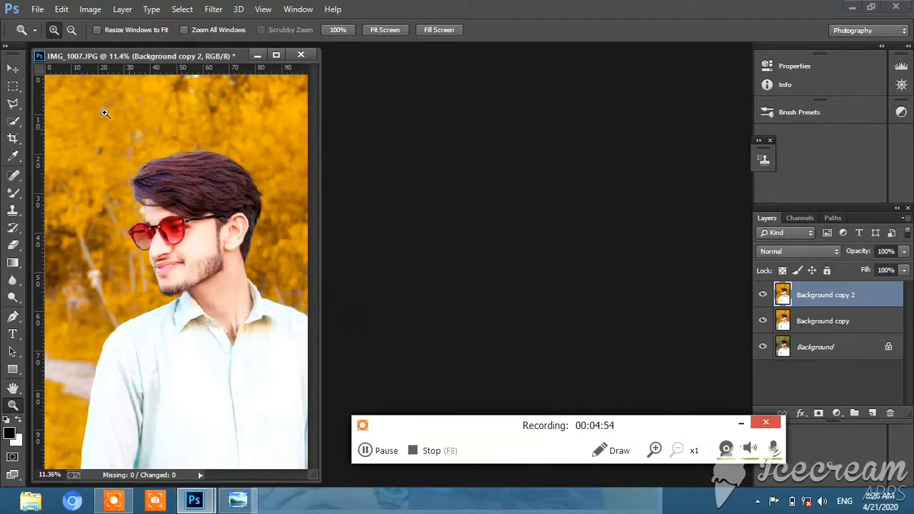
click(212, 8)
click(237, 84)
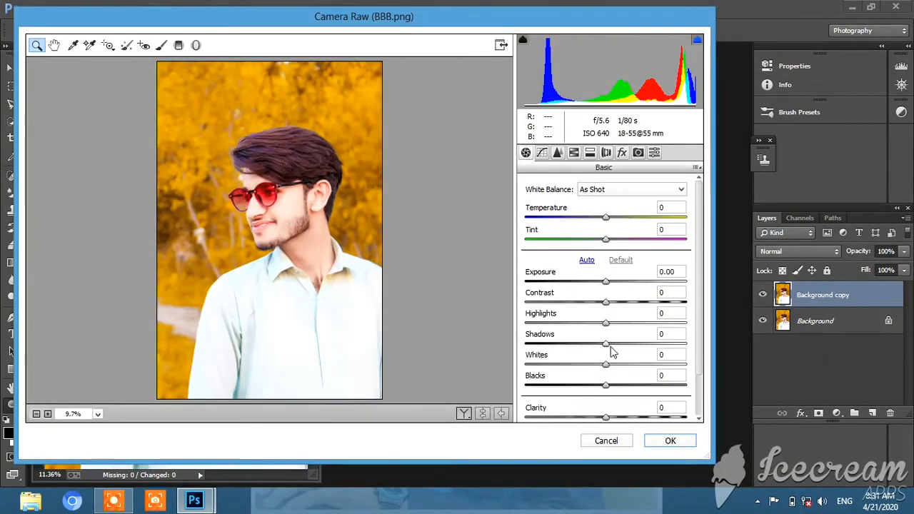
click(612, 347)
drag(569, 325, 487, 325)
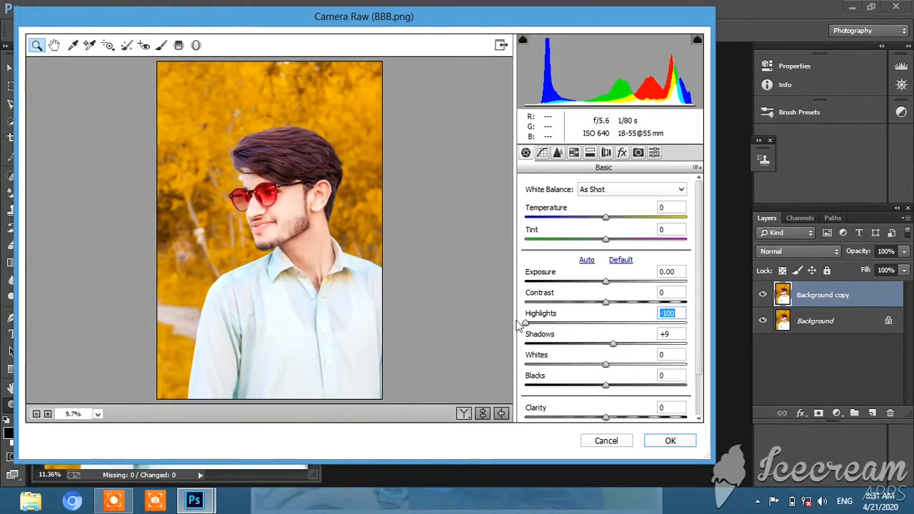
drag(606, 365, 566, 365)
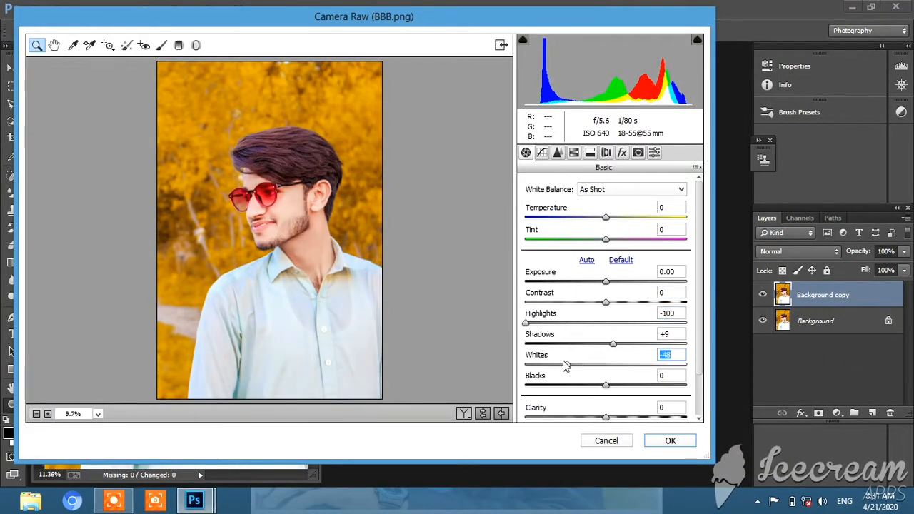
click(613, 385)
drag(612, 302, 623, 305)
scroll(607, 344, down, 3)
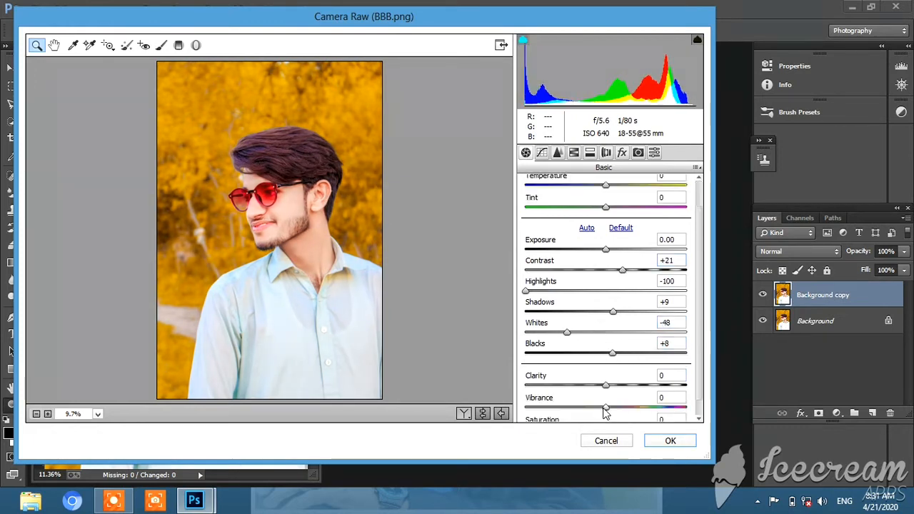
- Set the HSL luminance of Oranges to +6 to brighten the skin tones
click(574, 152)
click(562, 204)
mouse_move(609, 270)
mouse_down()
mouse_move(602, 272)
mouse_move(614, 270)
mouse_up()
click(605, 204)
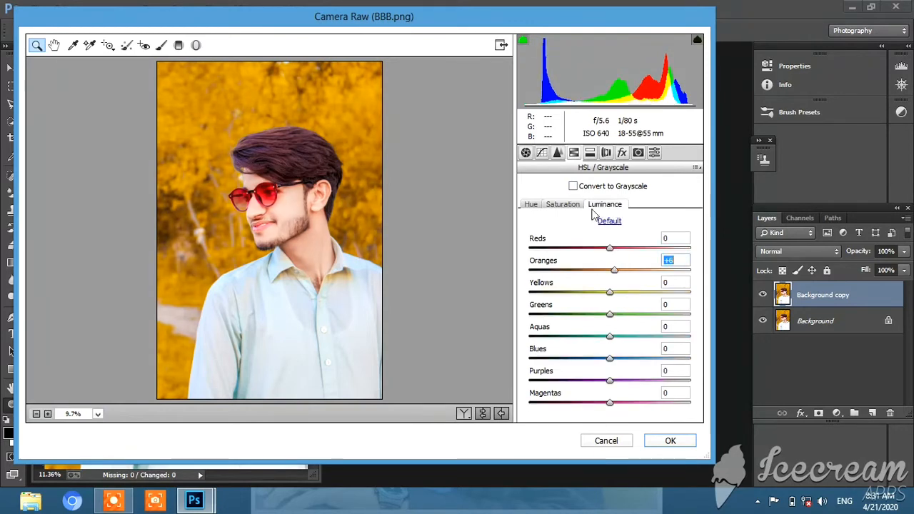
- Set the noise reduction to Luminance 37, Luminance Contrast 7, Color 4 and Color Detail 53
click(622, 154)
click(557, 154)
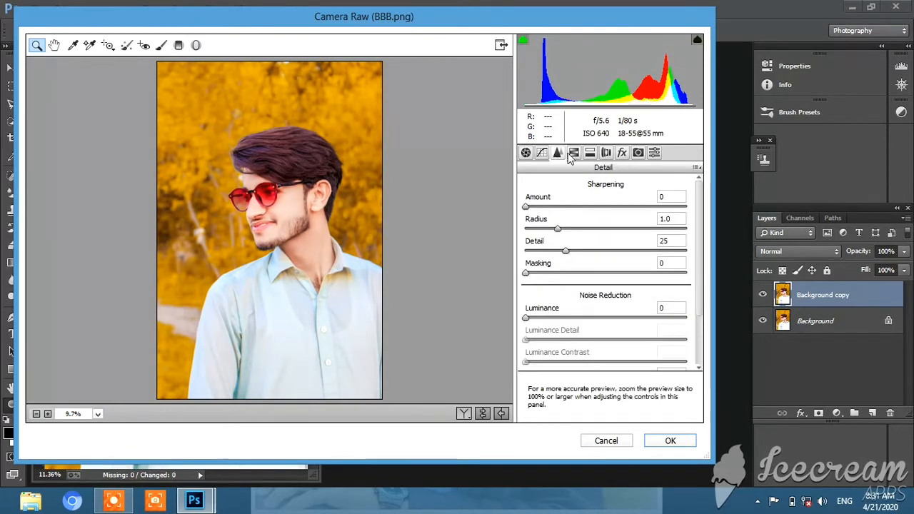
click(584, 318)
click(537, 362)
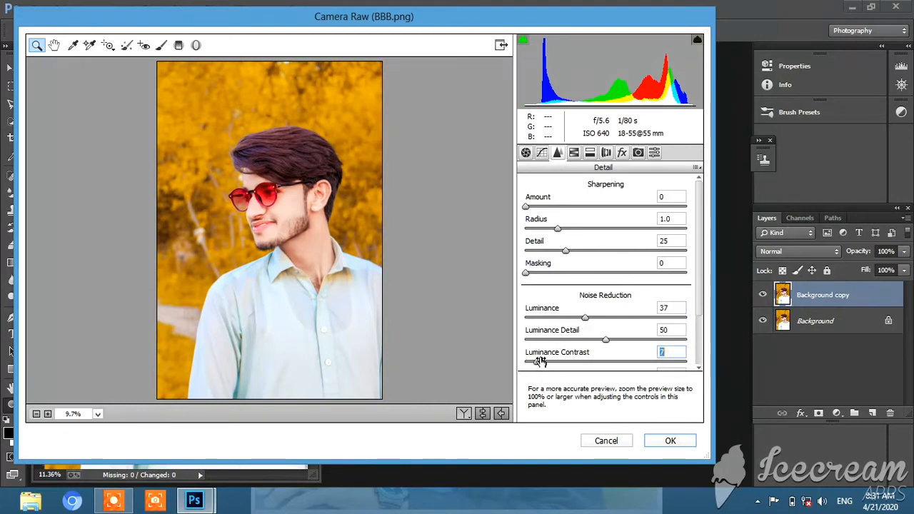
scroll(540, 360, down, 3)
click(532, 314)
click(611, 337)
click(607, 358)
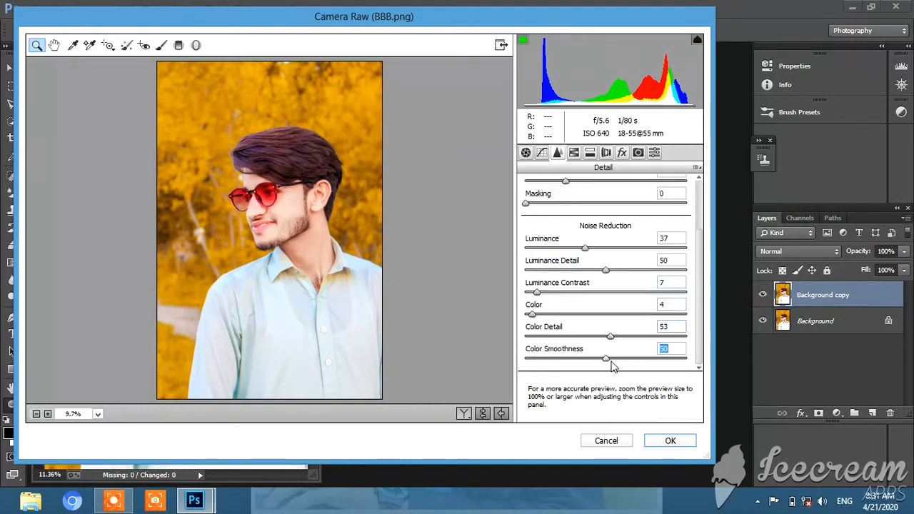
scroll(582, 271, up, 3)
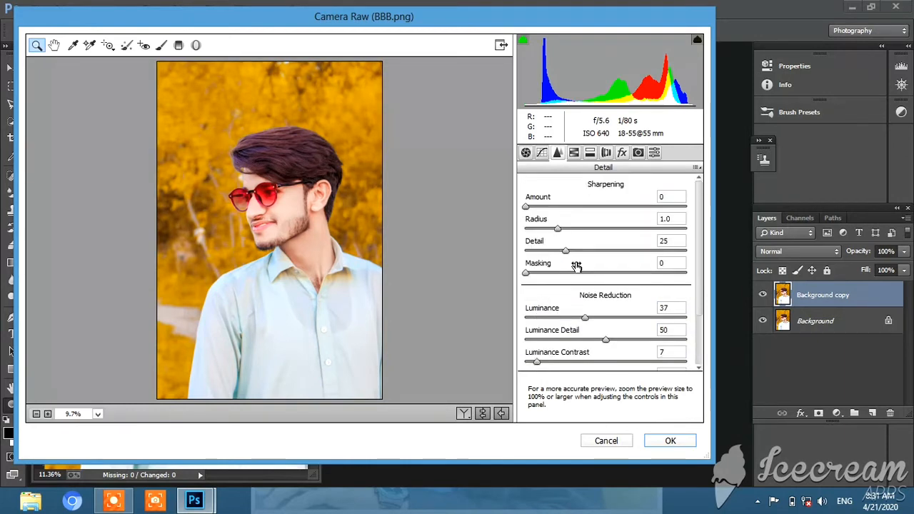
- Apply the Camera Raw adjustments and compare the image with the Background copy layer hidden and shown
click(670, 442)
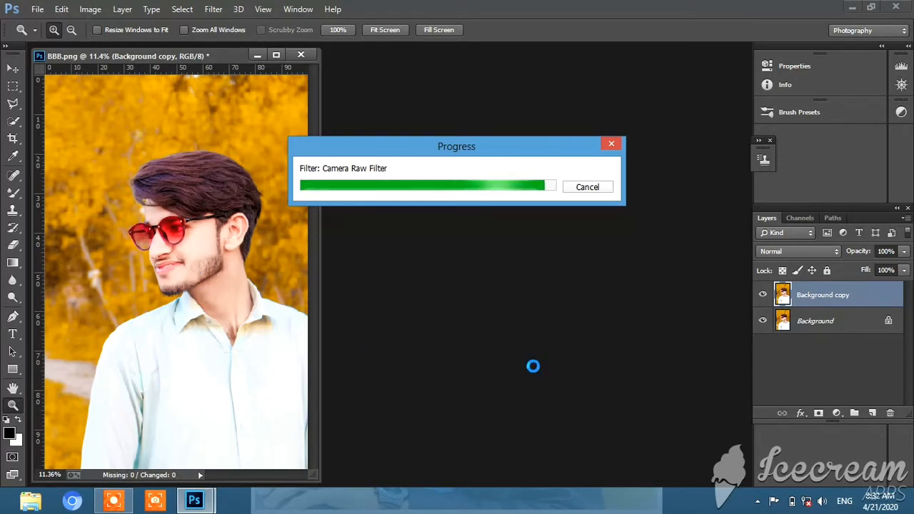
click(763, 294)
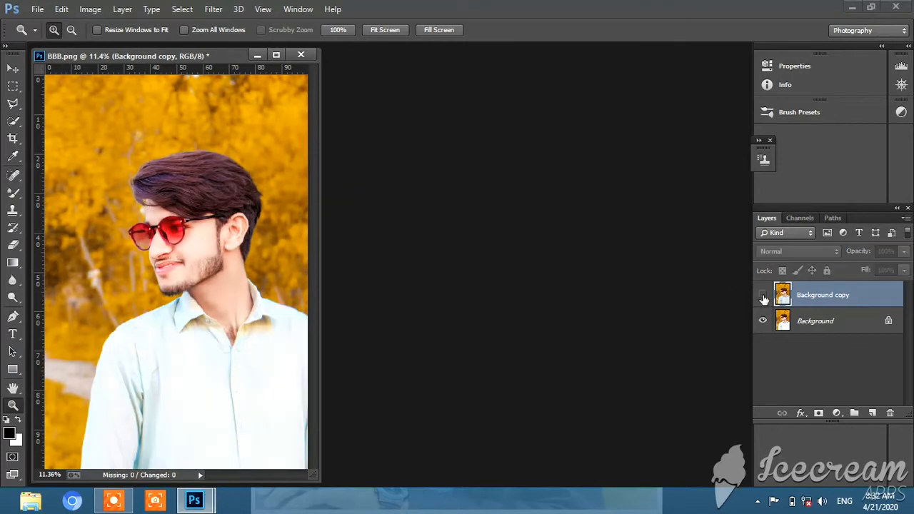
click(763, 294)
click(763, 295)
click(763, 295)
- Smooth the texture of the upper and lower lips with the Mixer Brush at size 26
drag(125, 178, 287, 346)
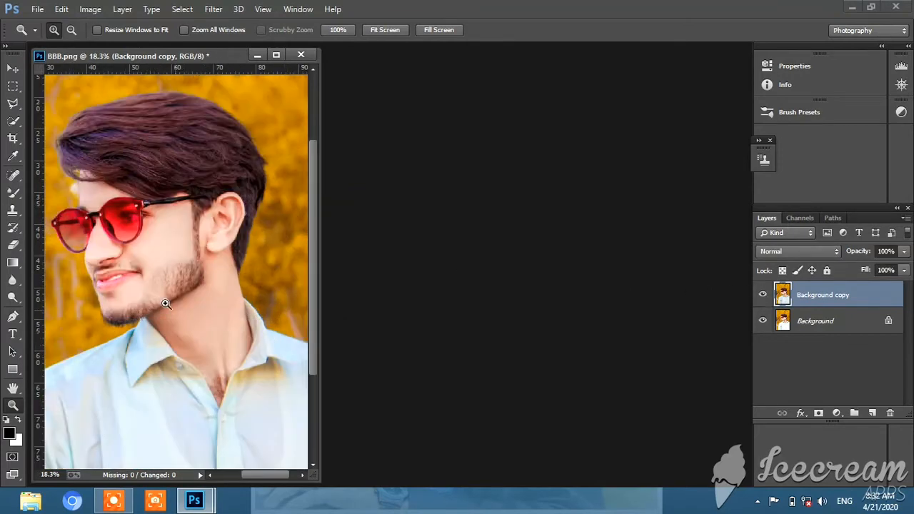
drag(88, 272, 156, 279)
scroll(150, 291, down, 3)
scroll(152, 291, down, 1)
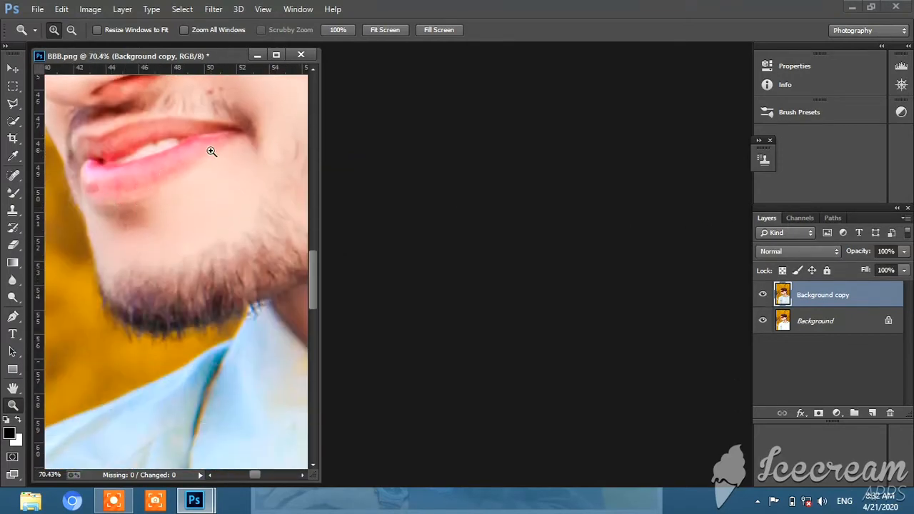
click(211, 151)
click(157, 143)
scroll(198, 155, up, 2)
click(14, 194)
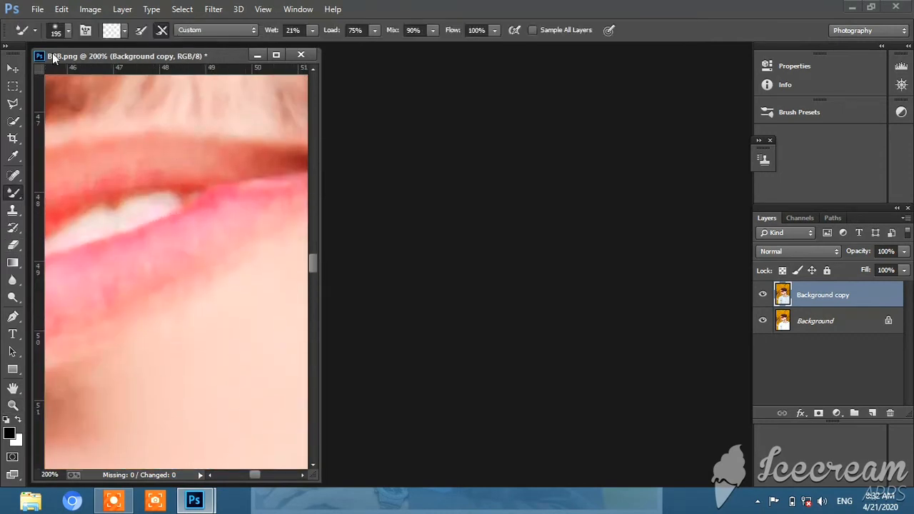
click(58, 31)
click(86, 70)
click(259, 215)
click(210, 477)
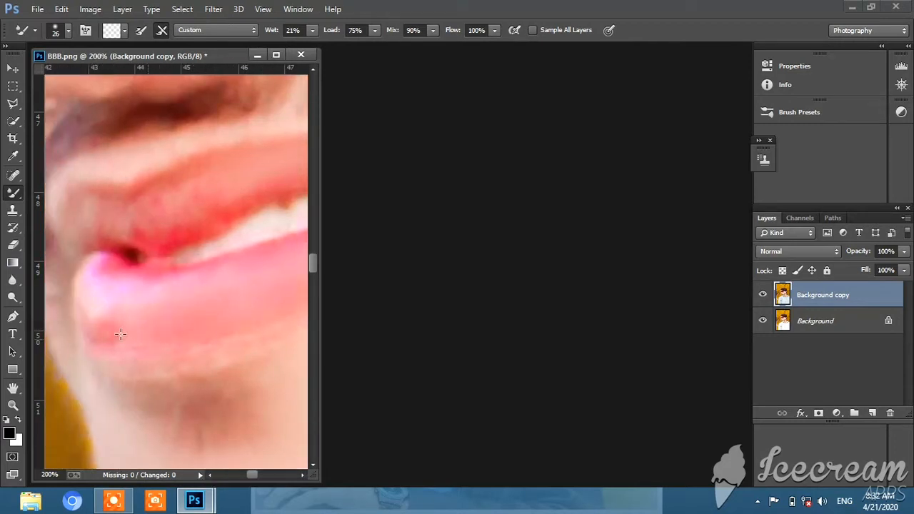
drag(97, 307, 111, 322)
mouse_move(97, 228)
mouse_down()
mouse_move(126, 225)
mouse_move(145, 244)
mouse_up()
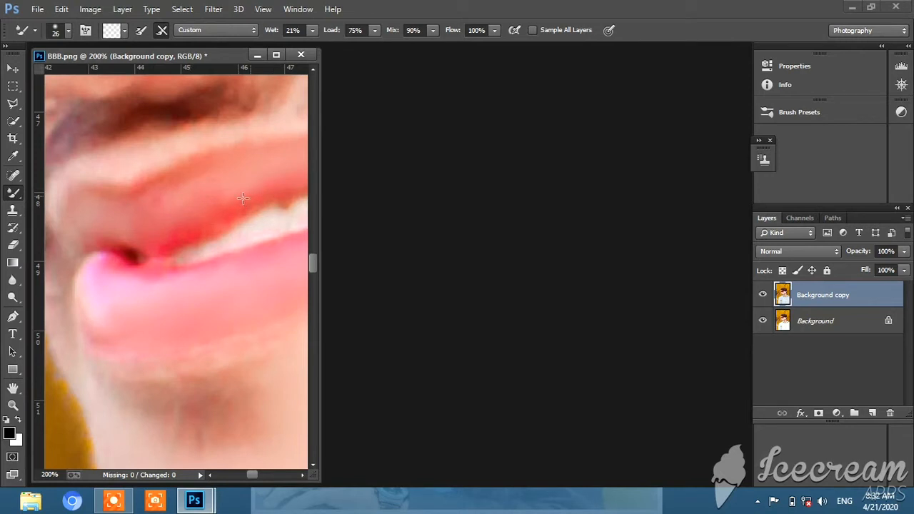
click(302, 475)
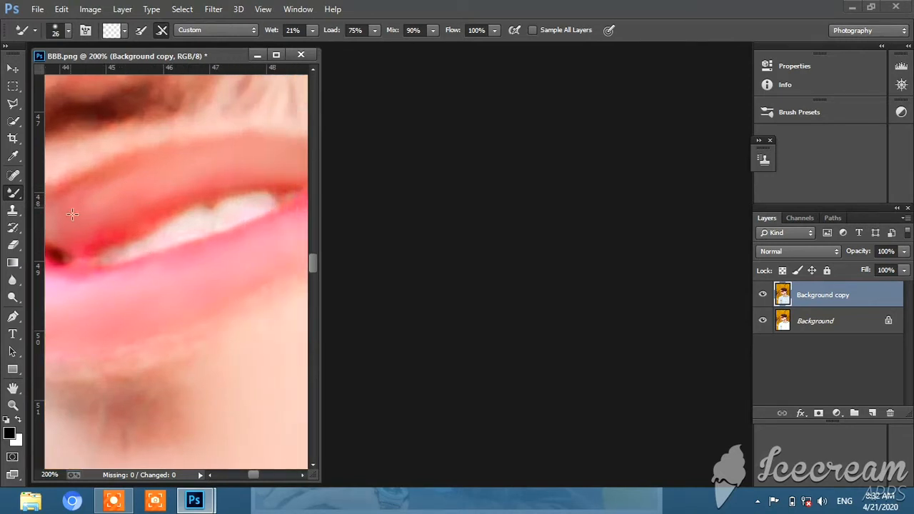
- Compare the retouched Background copy with the layer beneath and merge it down into Background
click(13, 405)
right_click(207, 227)
click(222, 234)
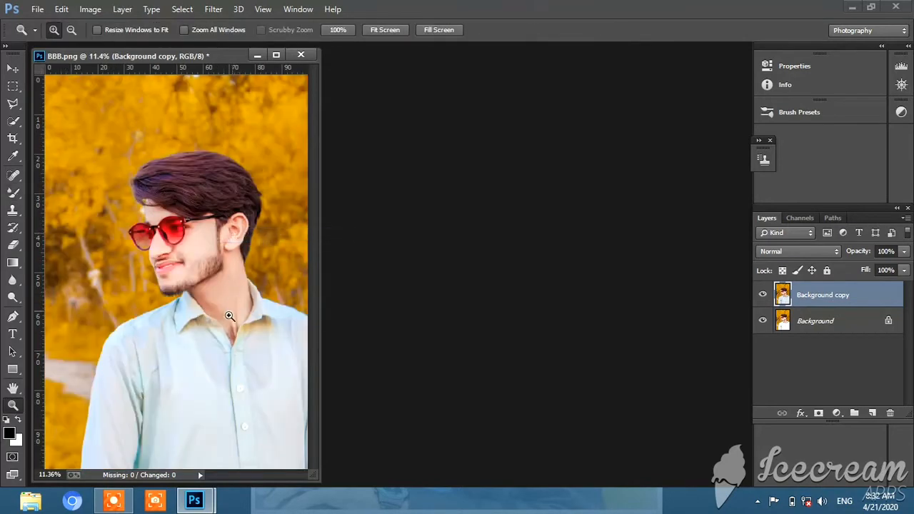
click(762, 298)
click(762, 298)
right_click(821, 294)
click(577, 381)
- Apply a Camera Raw post-crop vignette with Amount -23, Midpoint 79, Roundness +91 and Feather 87
click(213, 9)
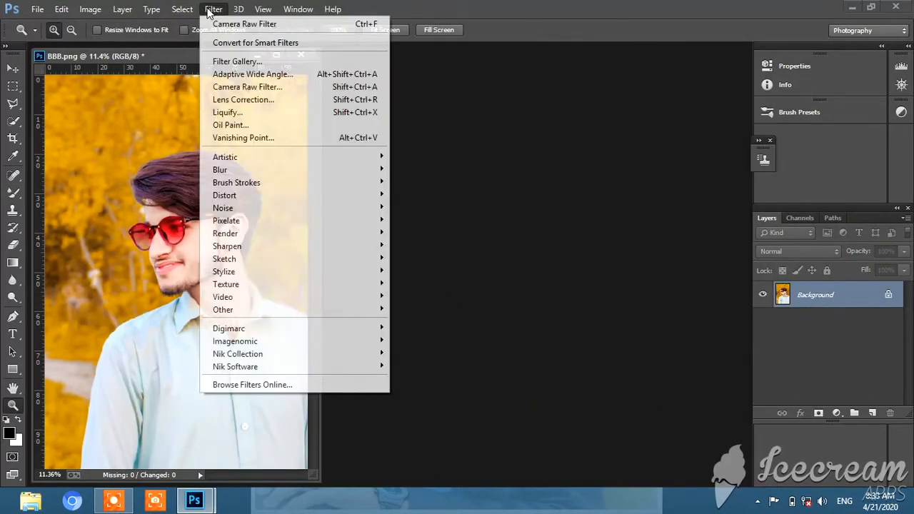
click(247, 85)
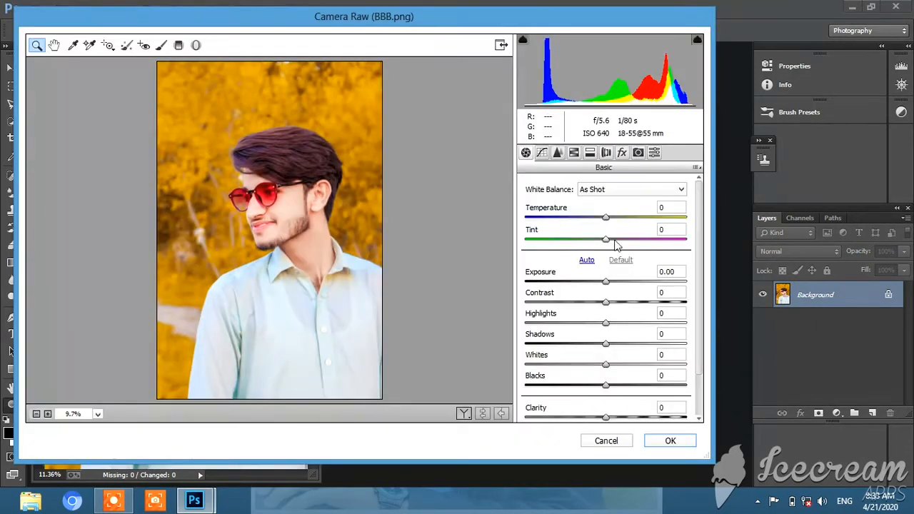
click(621, 152)
drag(605, 347, 651, 348)
drag(605, 370, 638, 394)
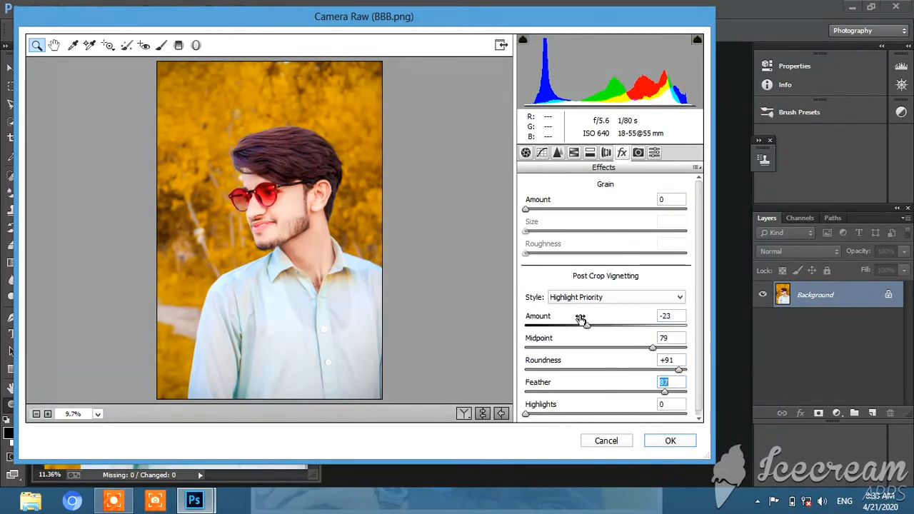
click(591, 153)
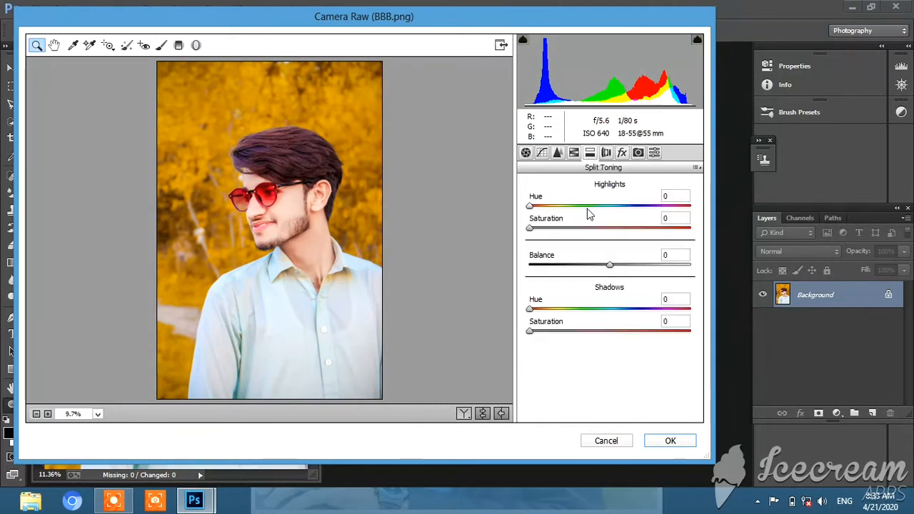
click(574, 156)
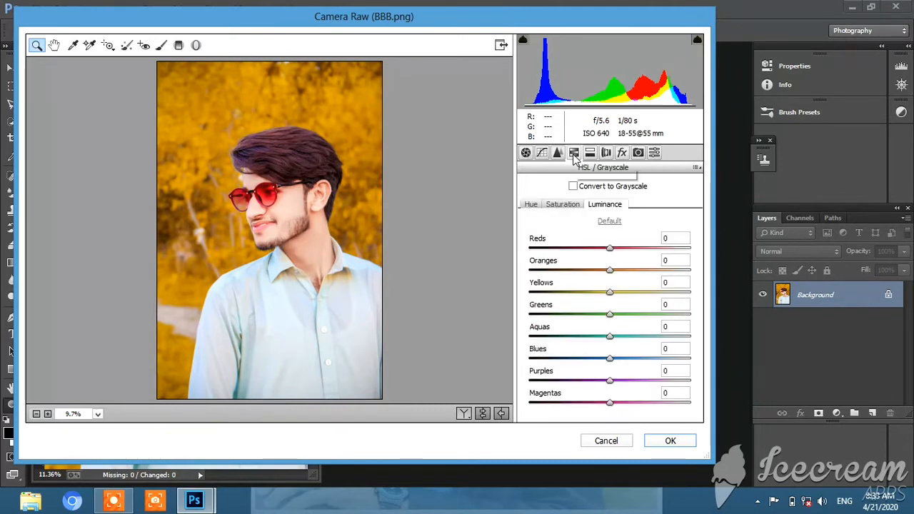
click(671, 441)
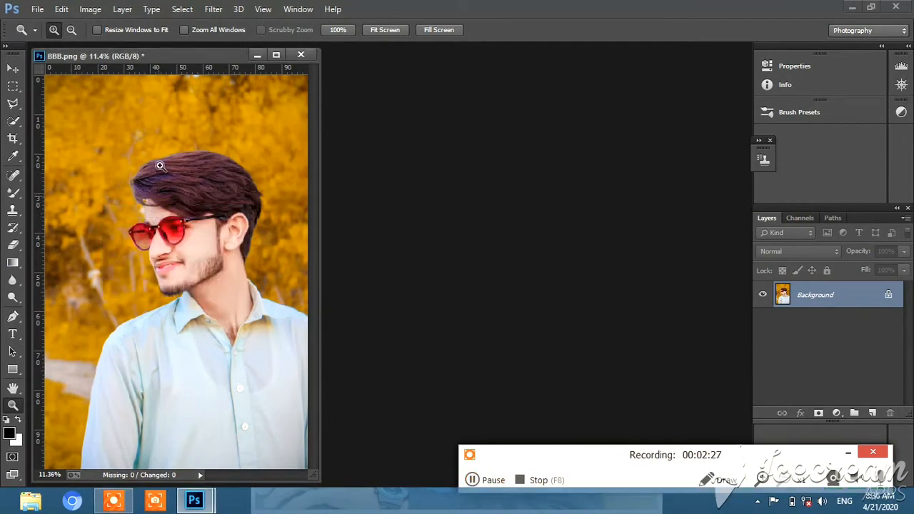
- Apply a Camera Raw parametric tone curve with Highlights +18, Lights -2, Darks +6 and Shadows +13
click(213, 9)
click(229, 89)
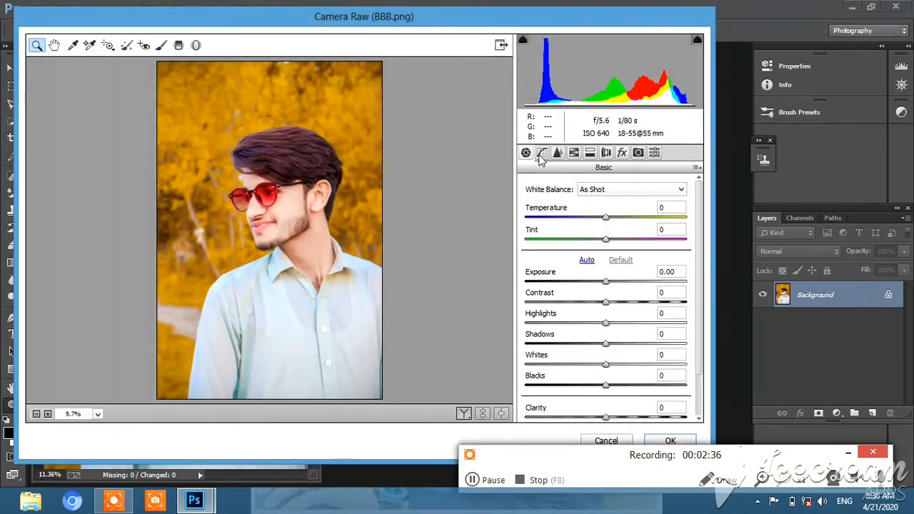
click(541, 152)
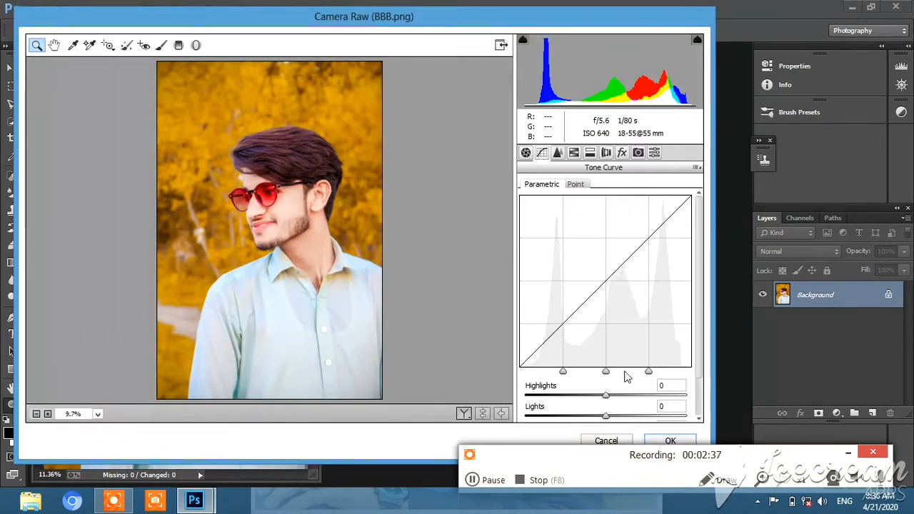
drag(606, 395, 620, 415)
scroll(623, 399, down, 1)
scroll(612, 405, down, 1)
click(602, 370)
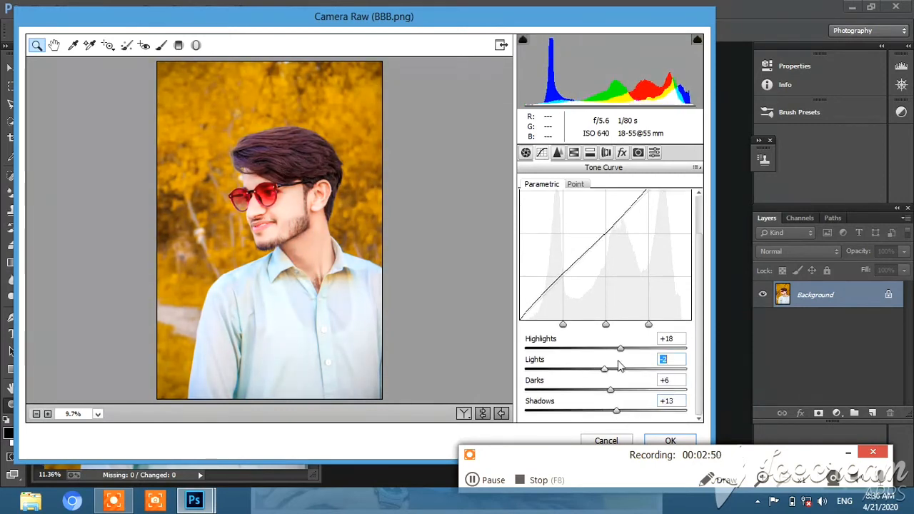
click(669, 441)
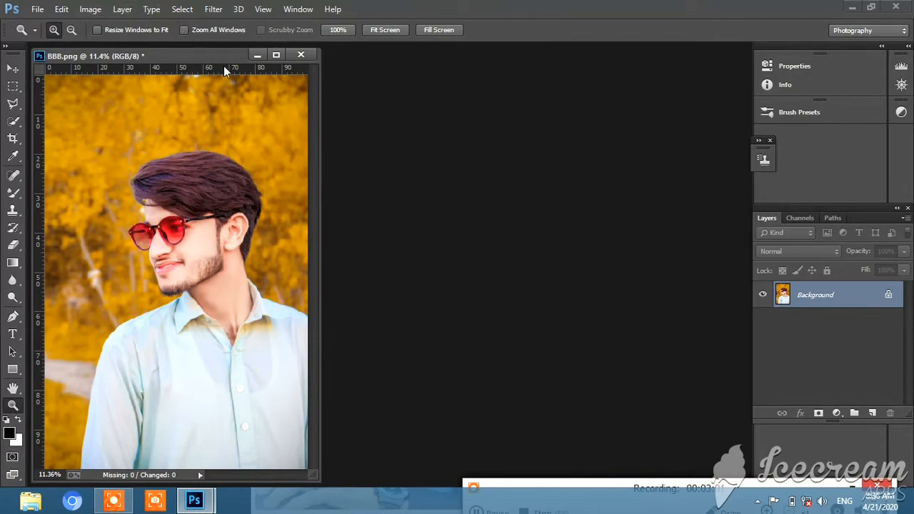
- Slightly reduce the photo's scale with Camera Raw's manual lens corrections to leave a thin white border around it
click(214, 10)
mouse_move(122, 10)
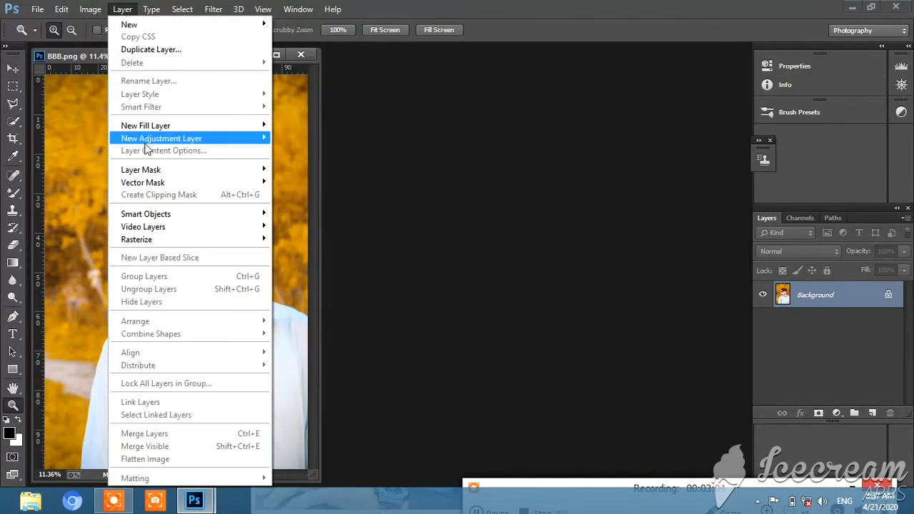
click(233, 24)
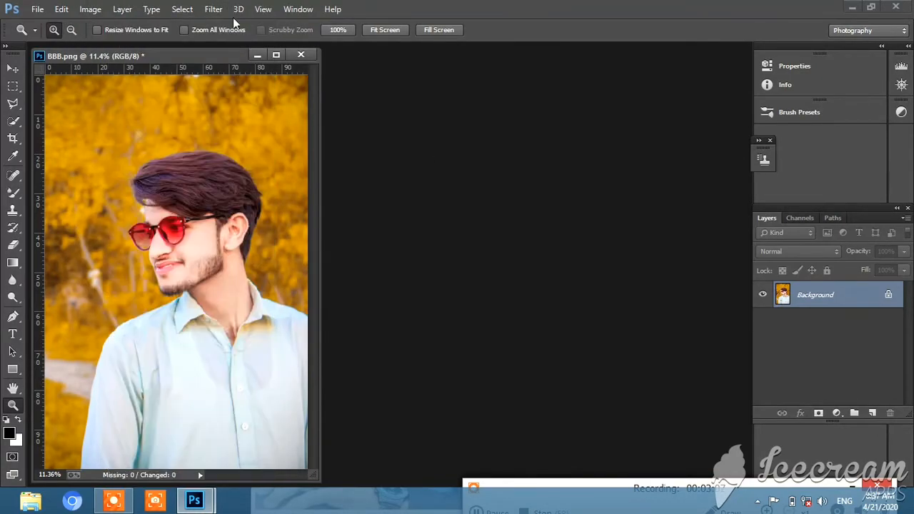
click(214, 9)
click(214, 9)
click(214, 10)
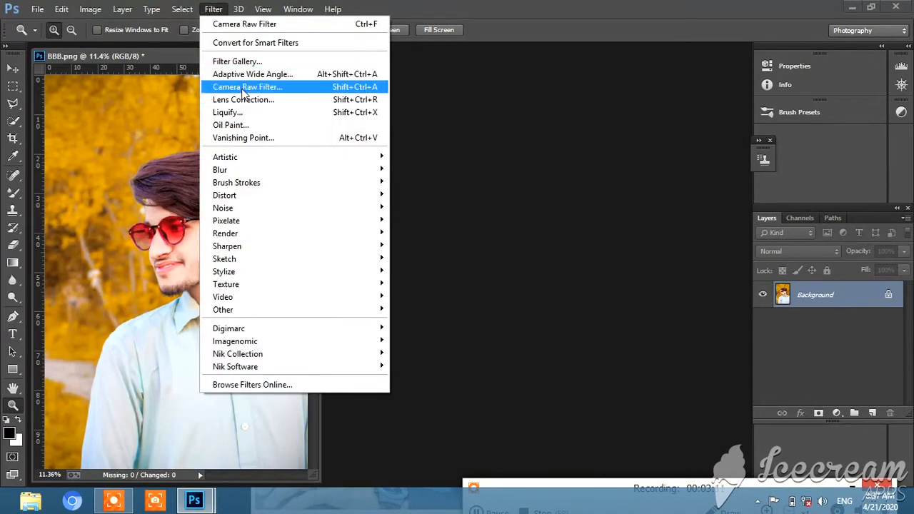
click(241, 87)
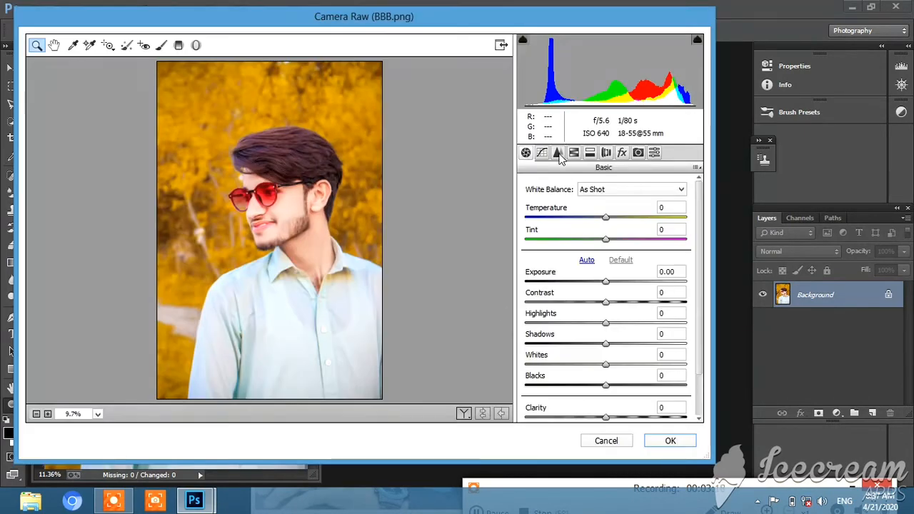
click(607, 153)
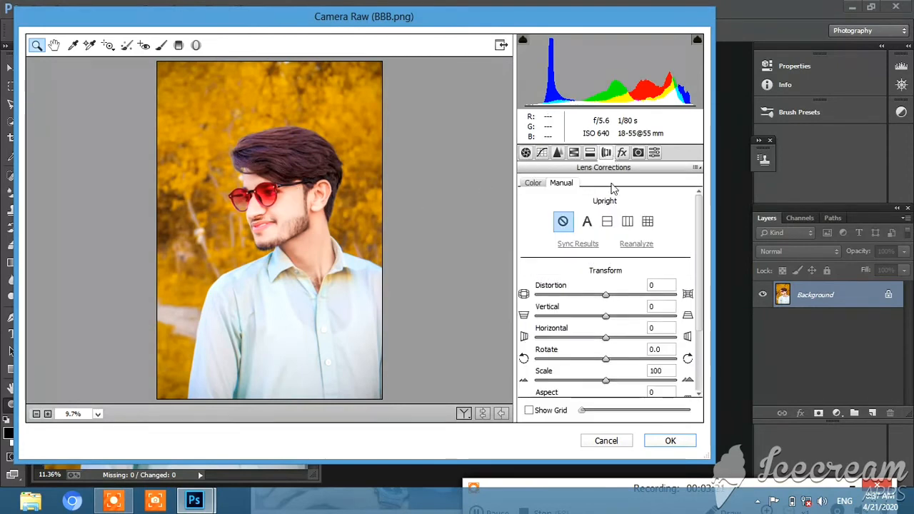
drag(607, 384, 605, 383)
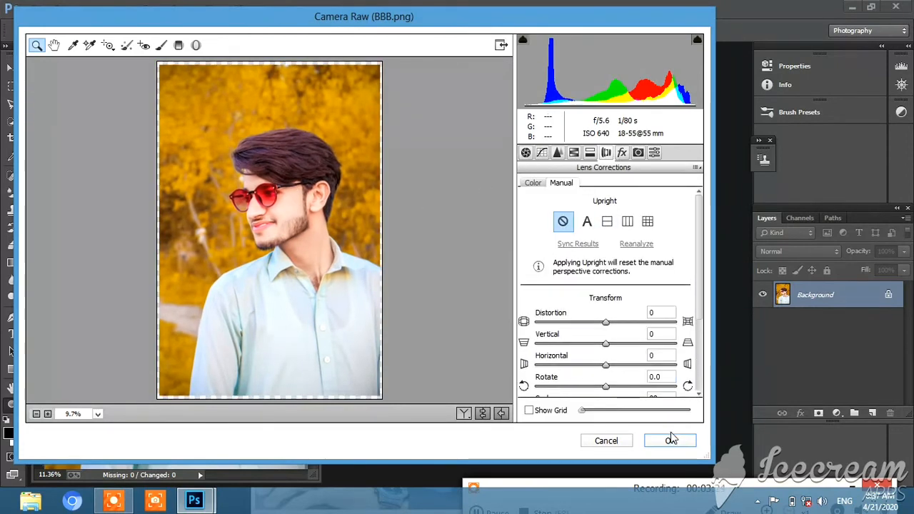
click(671, 441)
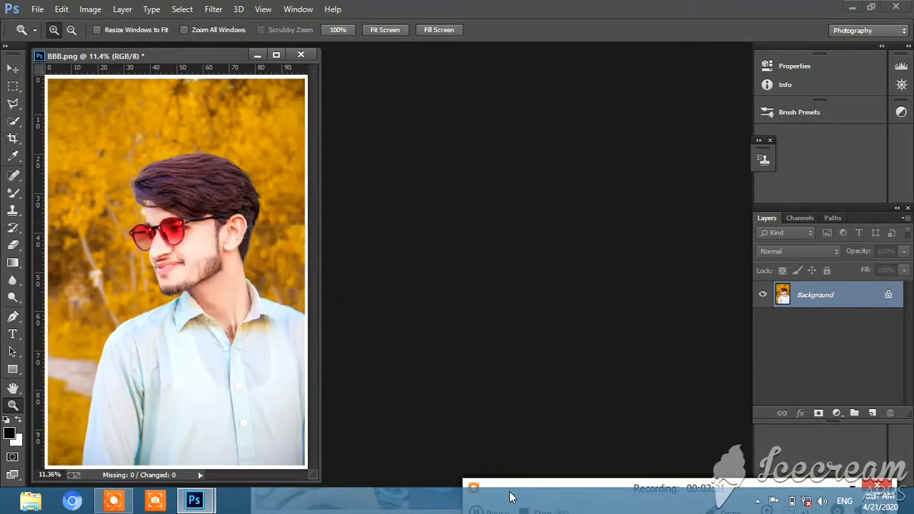
- Fit the image on screen and duplicate the Background layer as Background copy
mouse_move(503, 474)
click(214, 152)
right_click(218, 155)
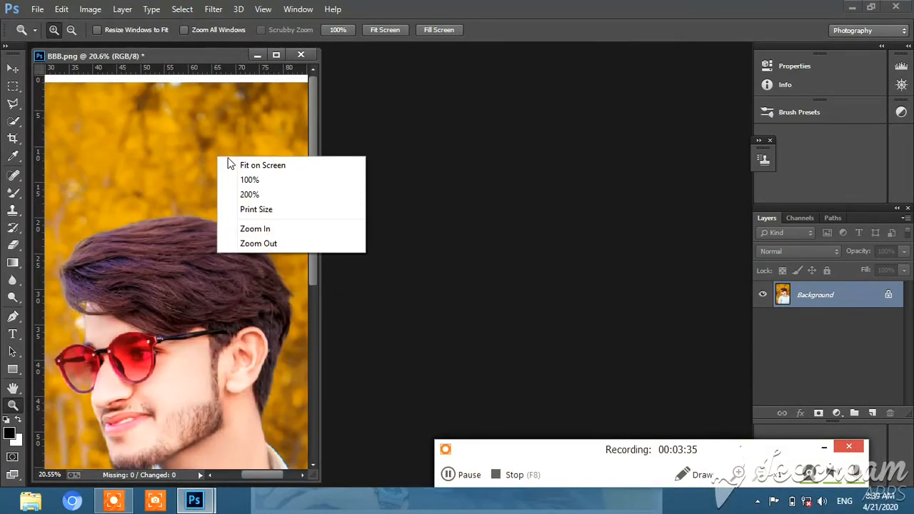
click(242, 164)
right_click(833, 296)
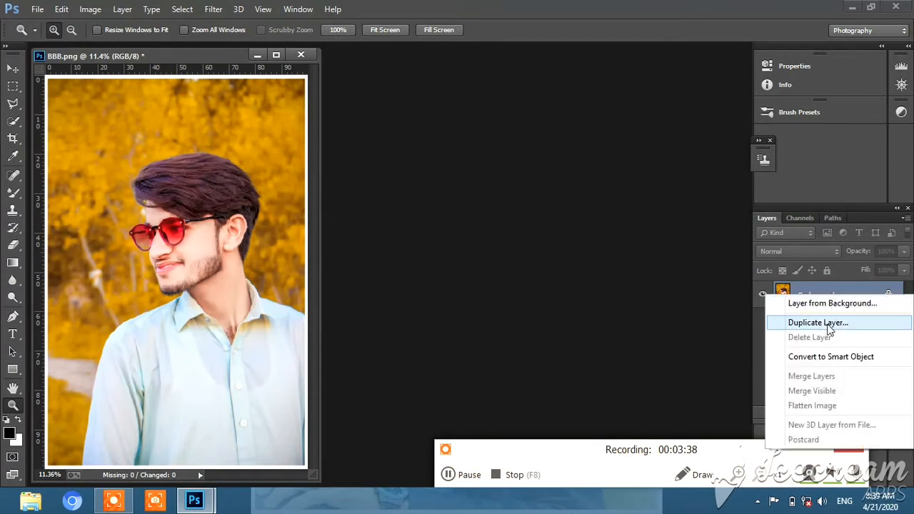
click(830, 326)
click(570, 151)
- Open Liquify on Background copy and push the hair's top and back outline outward using Forward Warp with brush size 493
click(213, 8)
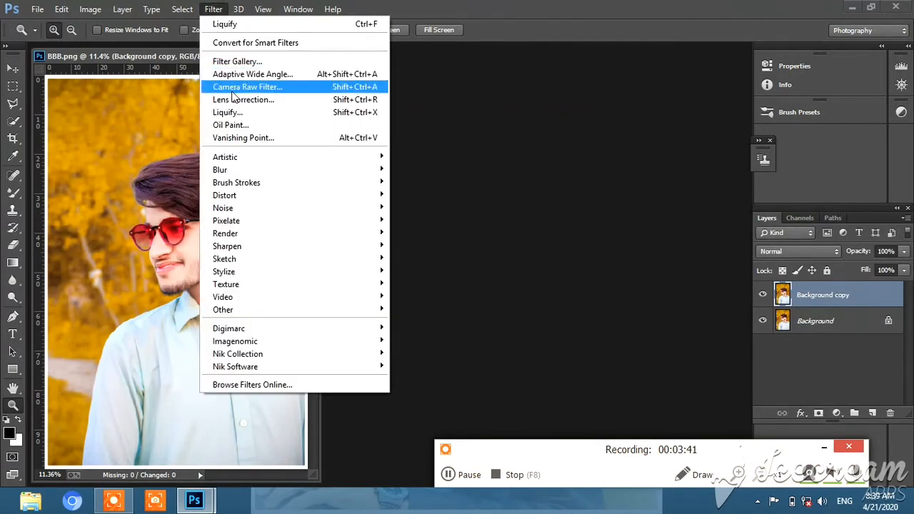
click(236, 112)
click(547, 210)
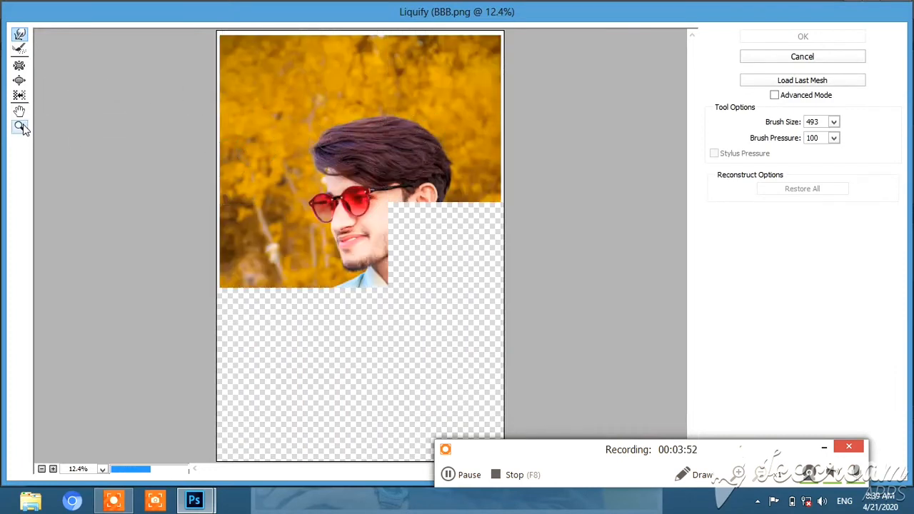
click(20, 127)
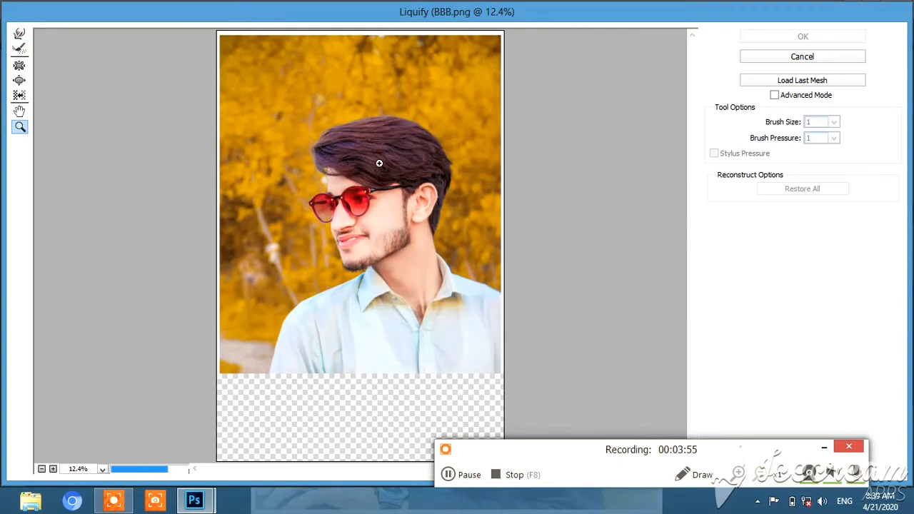
click(381, 149)
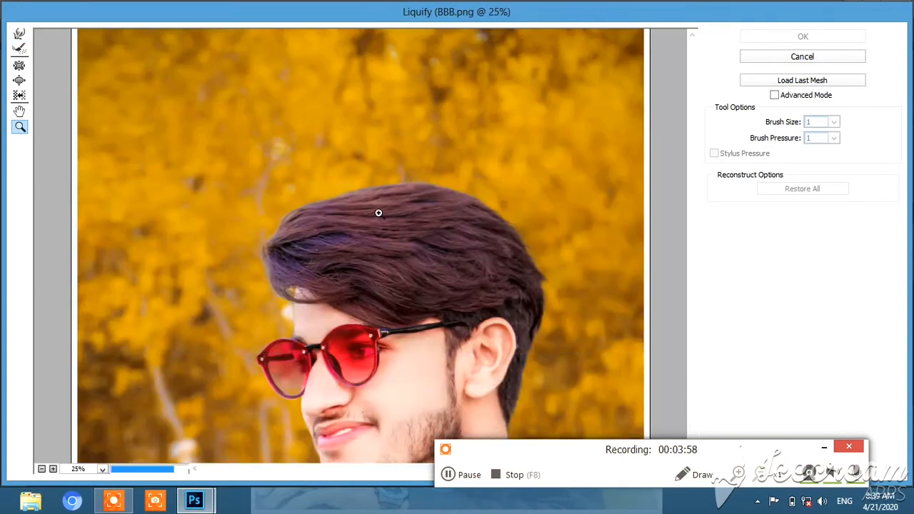
click(354, 191)
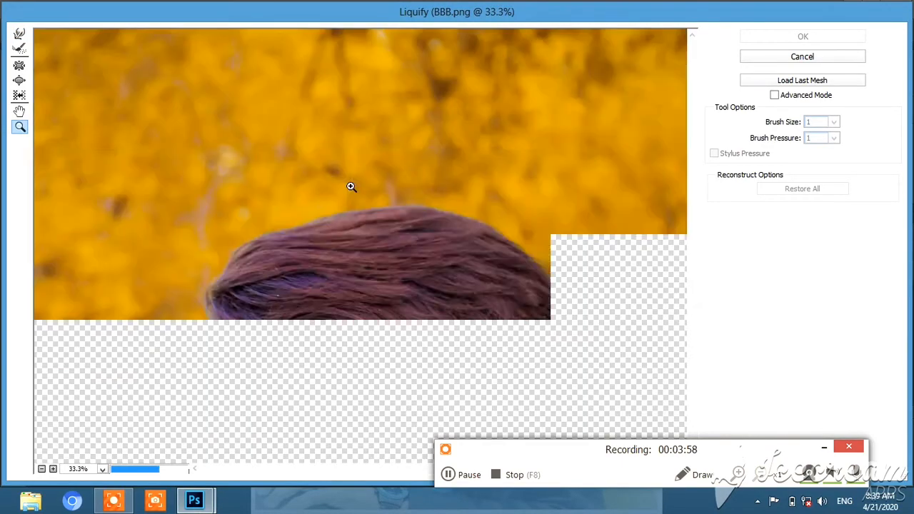
scroll(363, 202, down, 2)
click(19, 34)
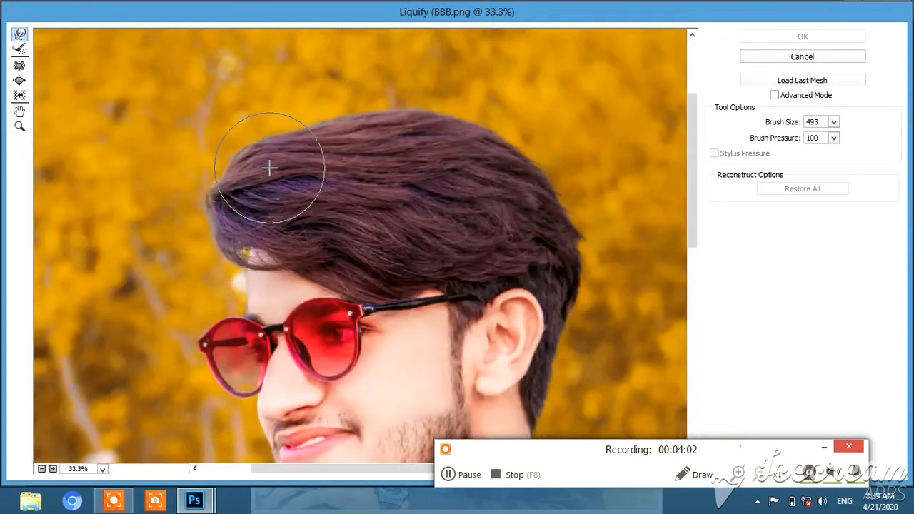
drag(308, 152, 417, 121)
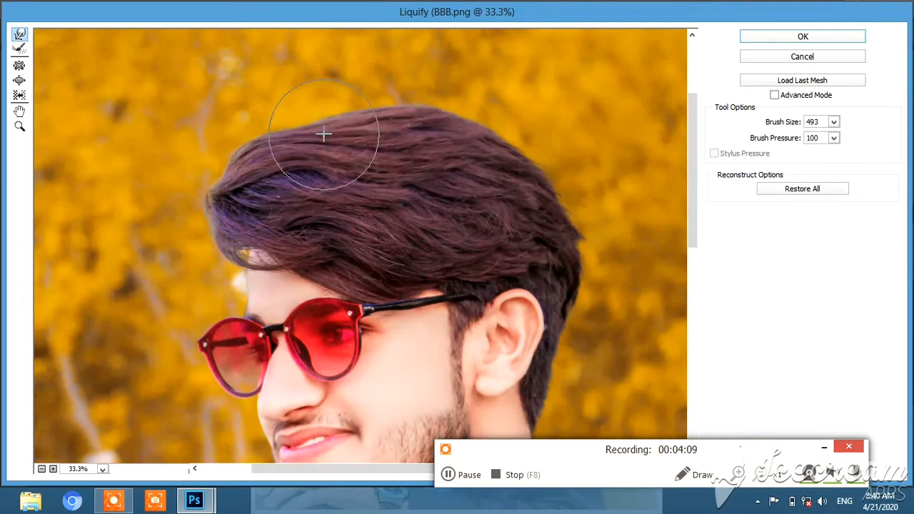
mouse_move(323, 137)
mouse_down()
mouse_move(329, 130)
mouse_move(301, 131)
mouse_up()
drag(358, 125, 362, 118)
mouse_move(421, 120)
mouse_down()
mouse_move(473, 128)
mouse_move(526, 174)
mouse_move(578, 236)
mouse_move(578, 289)
mouse_up()
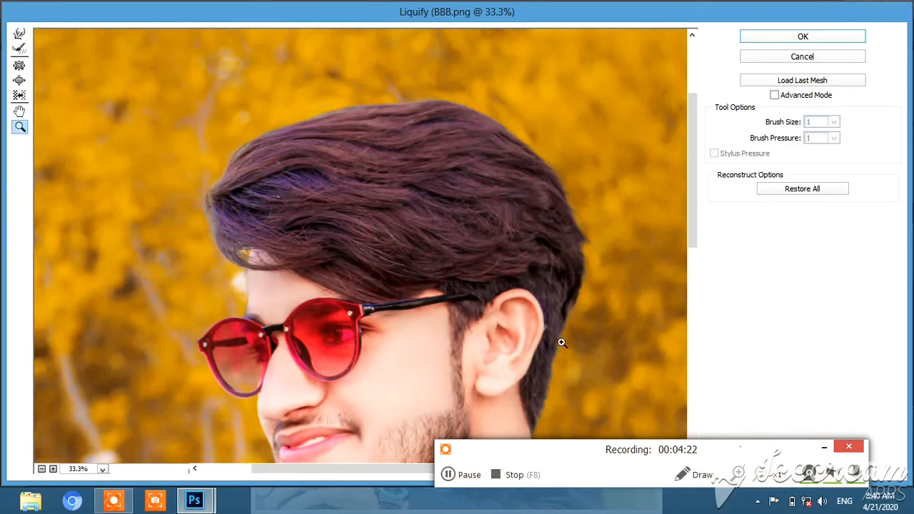
- Reshape the hair edge behind the ear down to the nape with the Forward Warp brush at size 184
click(600, 328)
scroll(496, 165, down, 1)
scroll(485, 165, up, 2)
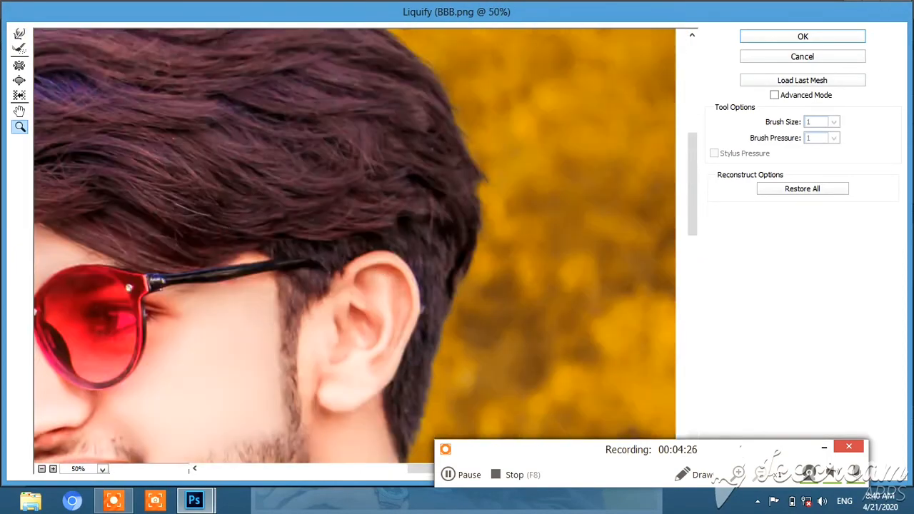
click(20, 36)
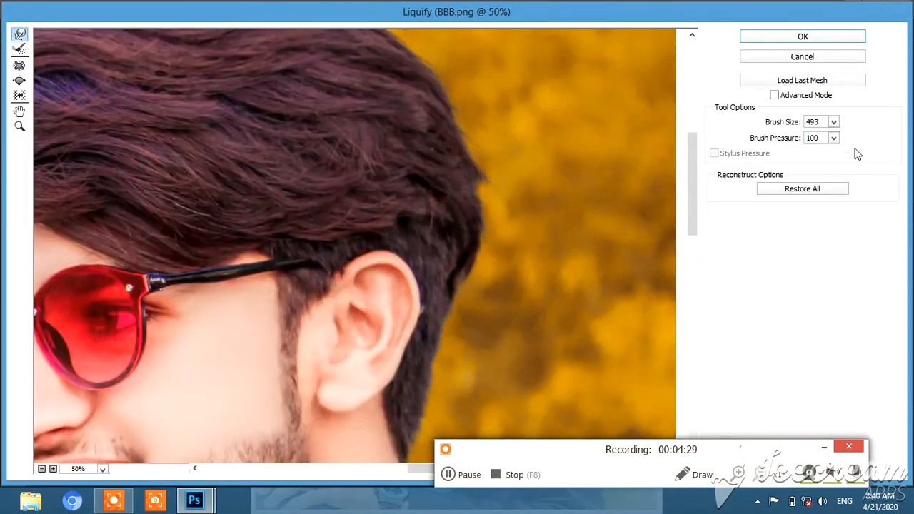
click(445, 259)
drag(459, 297, 453, 309)
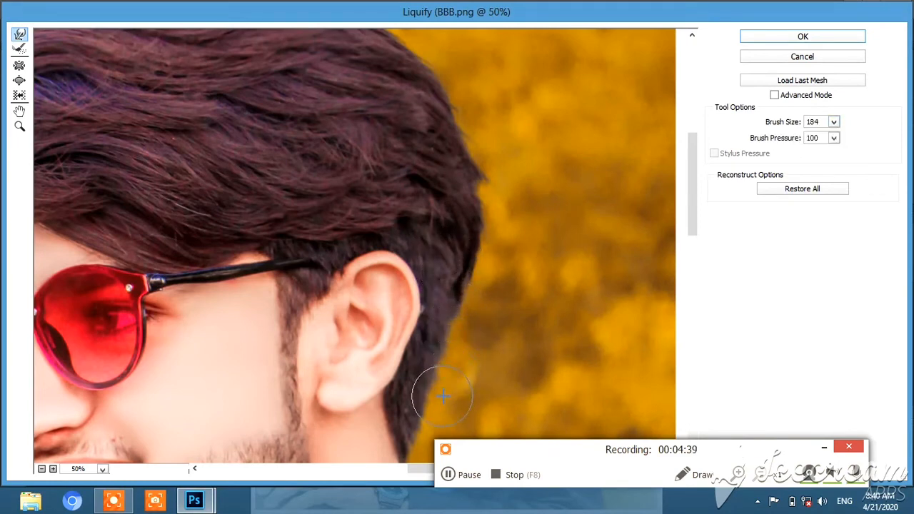
scroll(438, 423, down, 3)
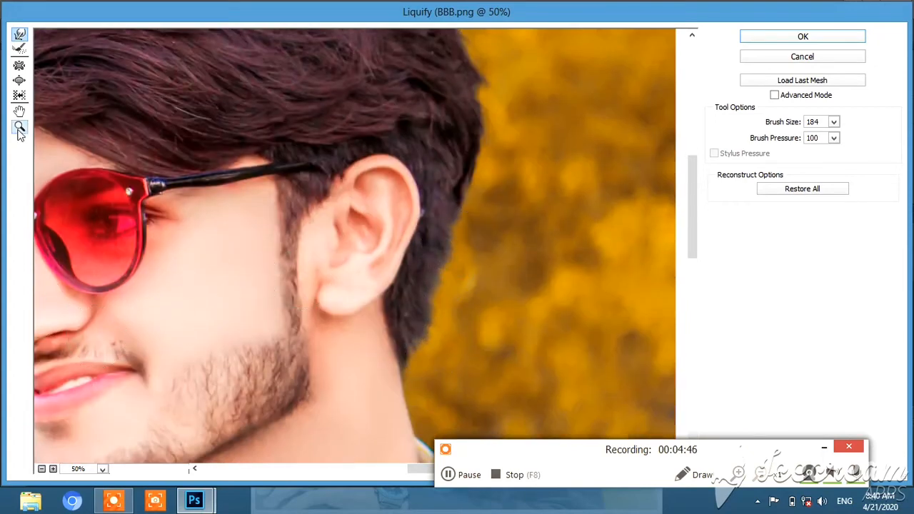
- Set the Forward Warp brush size to 406 and push the bulging hair at the back of the head slightly inward
right_click(377, 132)
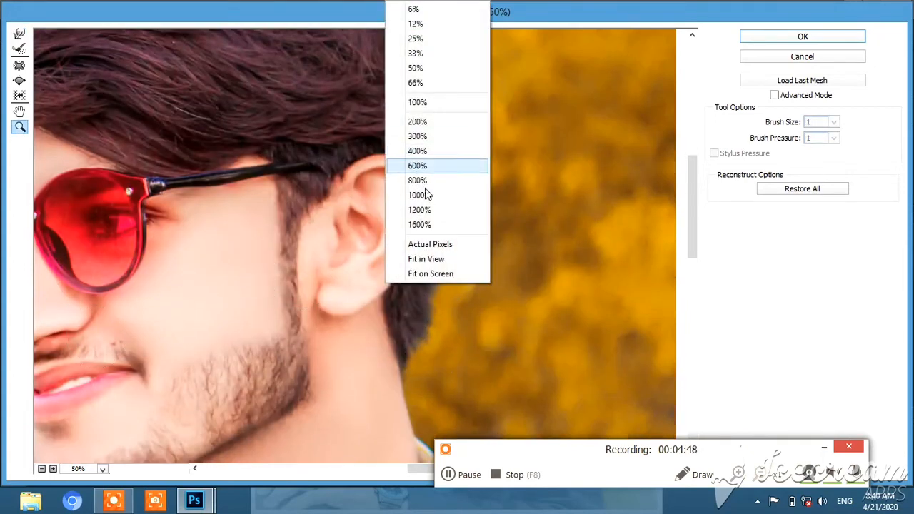
click(422, 272)
drag(308, 98, 442, 173)
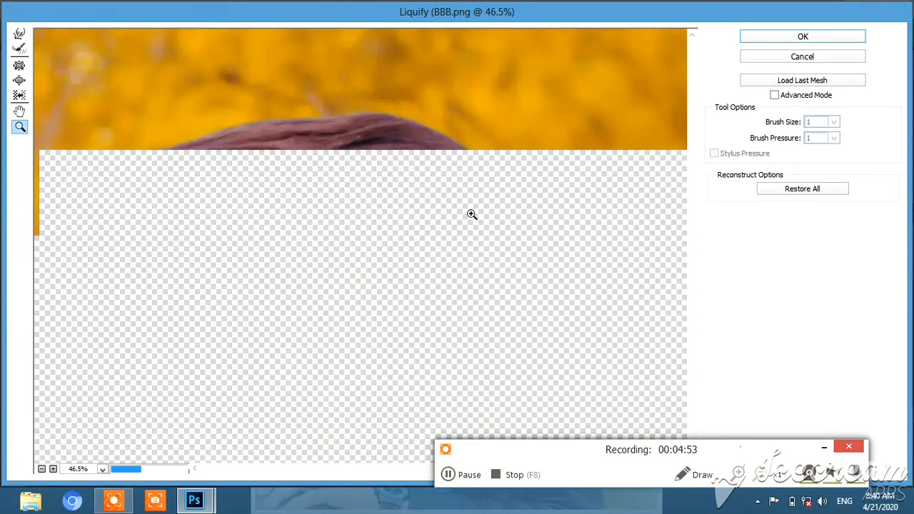
key(w)
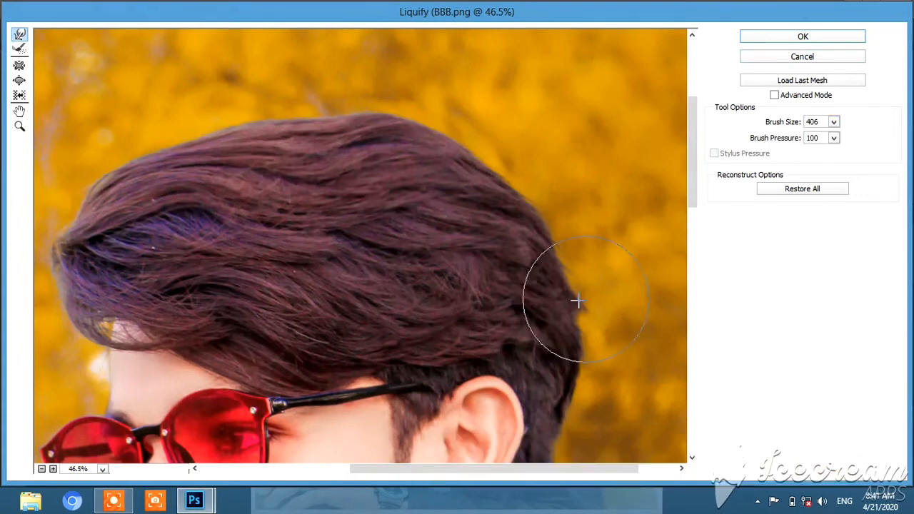
drag(578, 302, 572, 302)
drag(599, 344, 593, 363)
- Nudge the hair outline outward at the top, crown, back and front for a fuller shape, and apply the Liquify changes
drag(316, 142, 312, 139)
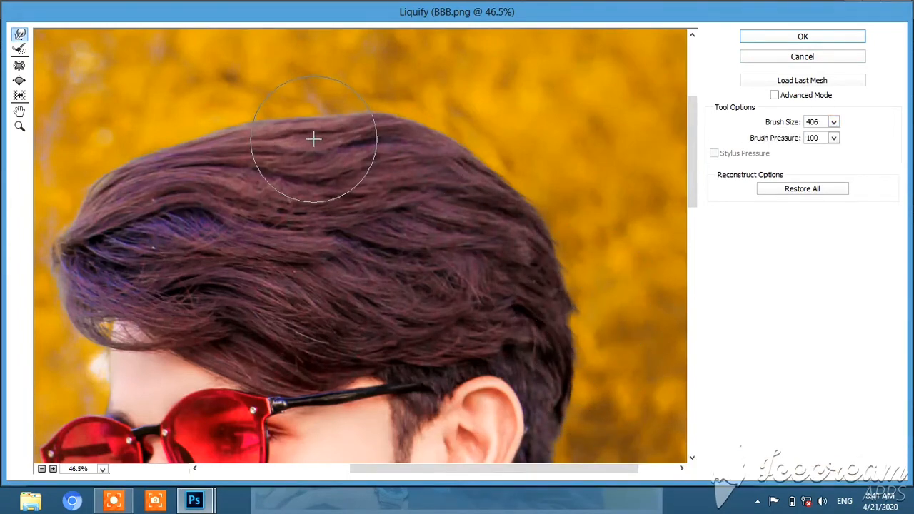
drag(229, 155, 227, 149)
drag(459, 183, 463, 178)
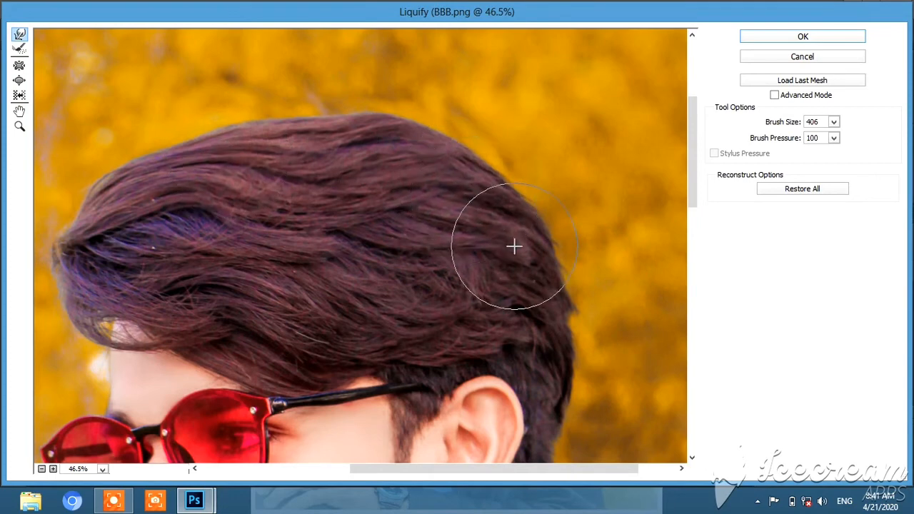
drag(515, 249, 520, 247)
drag(545, 303, 550, 302)
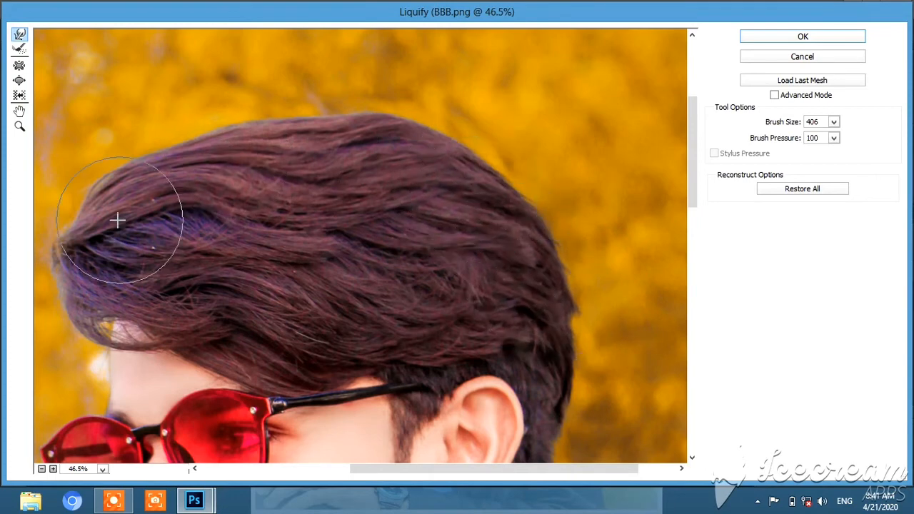
drag(127, 210, 131, 202)
drag(190, 171, 191, 166)
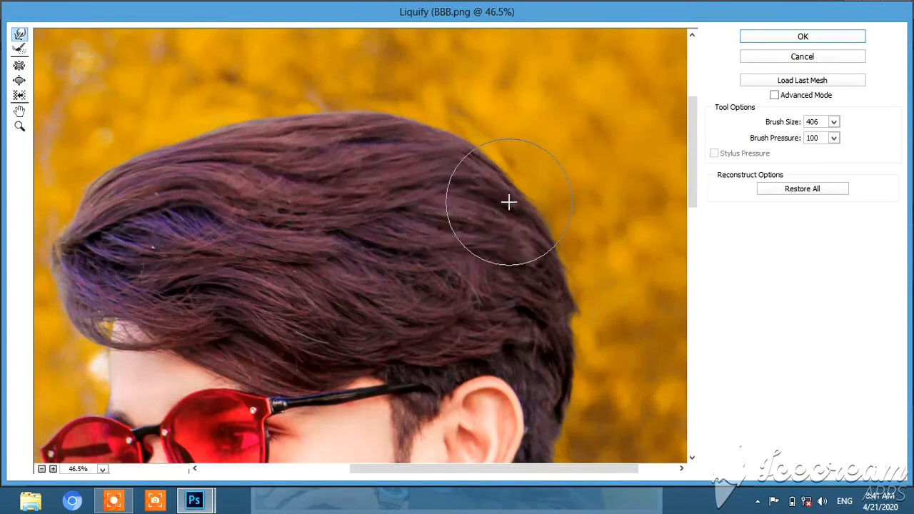
click(19, 125)
right_click(122, 139)
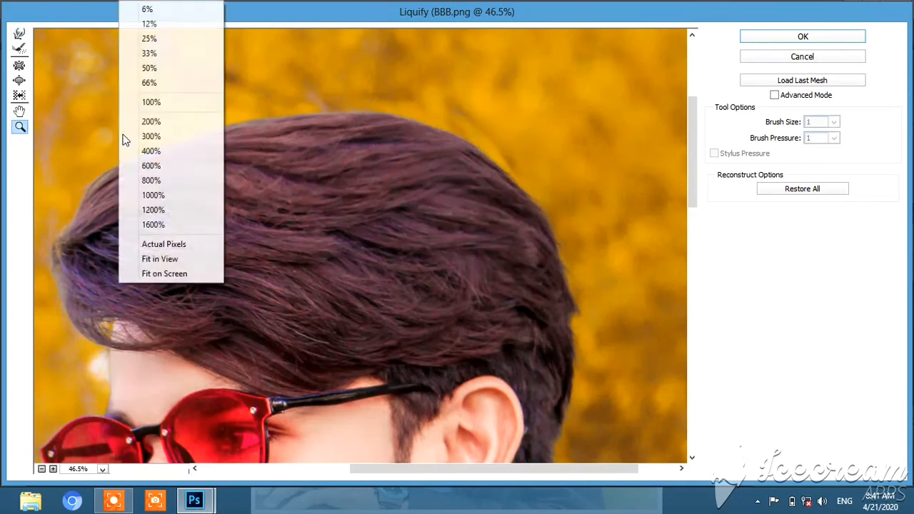
click(172, 272)
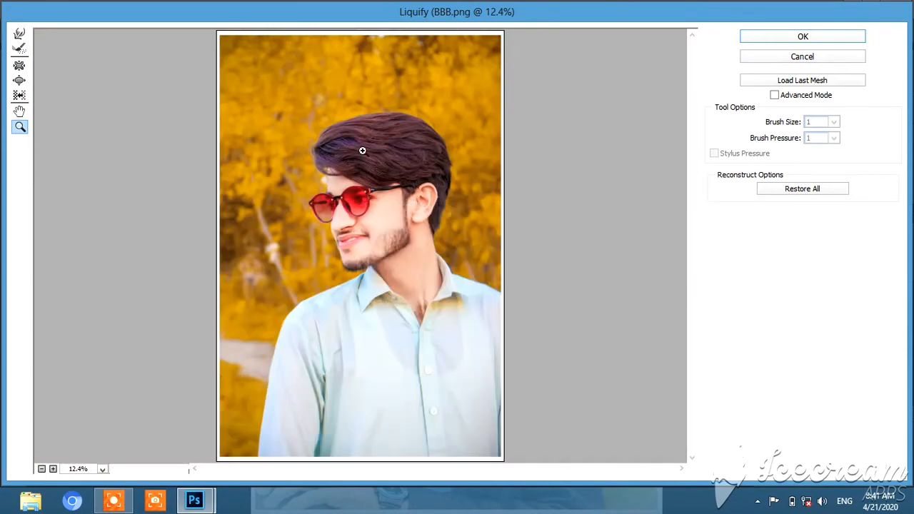
click(801, 37)
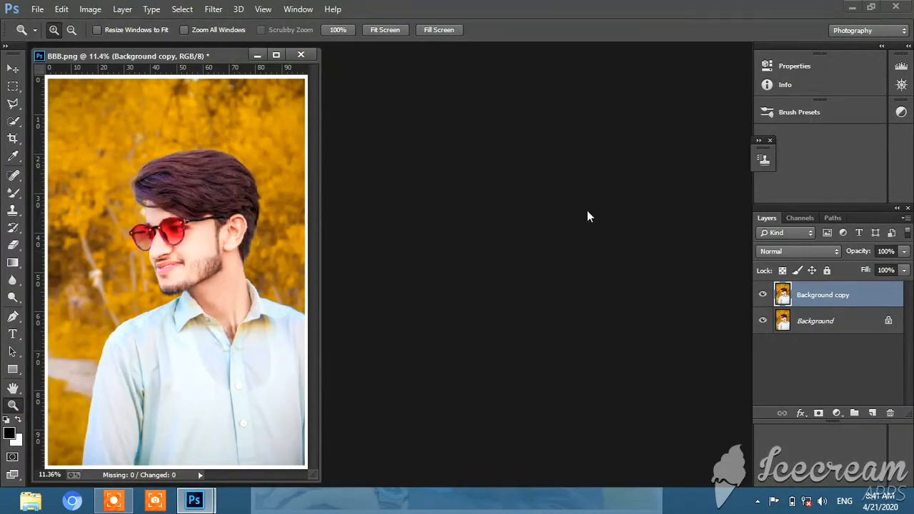
- Toggle the visibility of Background copy to compare the hair before and after the Liquify edit
click(764, 297)
click(764, 297)
click(764, 297)
click(764, 296)
click(764, 296)
click(763, 296)
click(764, 296)
click(764, 297)
- Duplicate the Background copy layer as Background copy 2
right_click(827, 295)
click(579, 119)
click(571, 150)
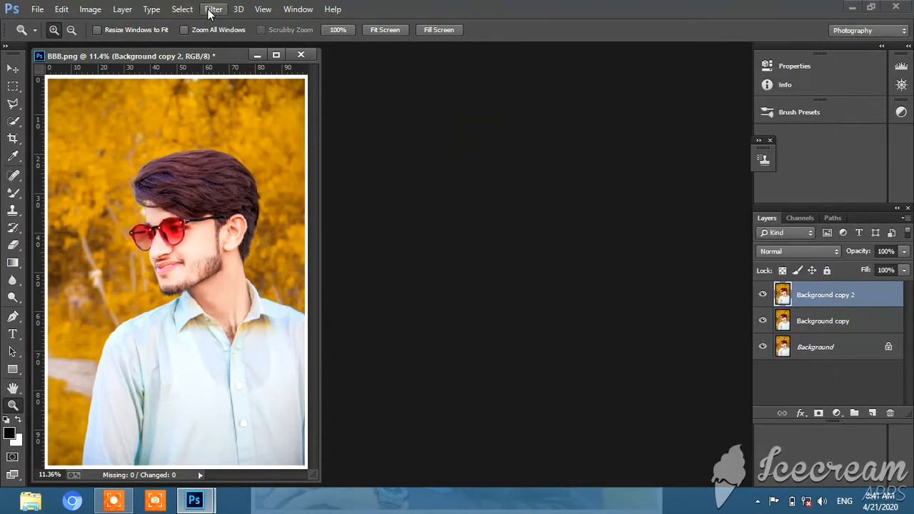
click(36, 10)
click(92, 198)
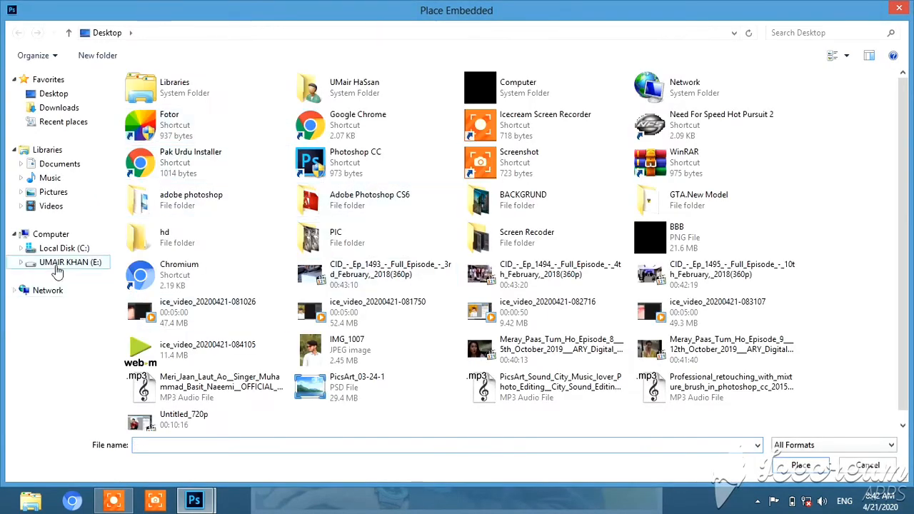
click(59, 263)
double_click(703, 321)
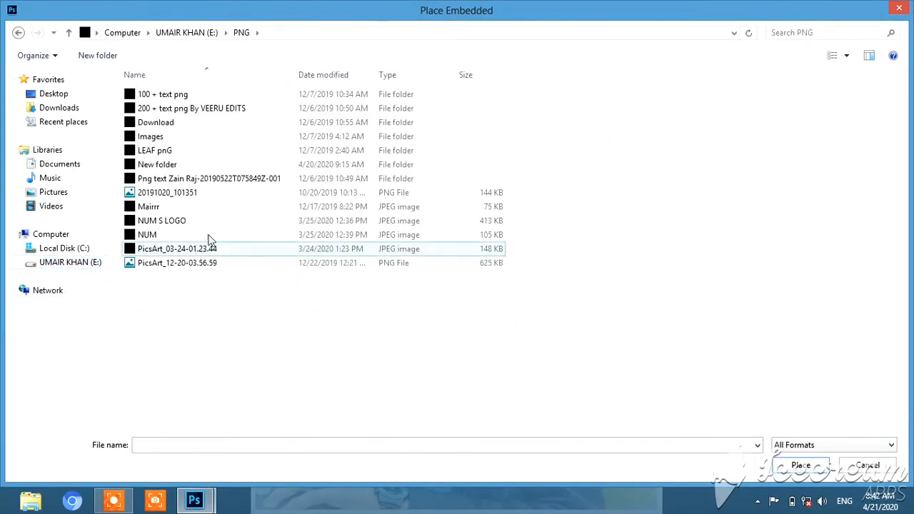
double_click(168, 107)
double_click(177, 95)
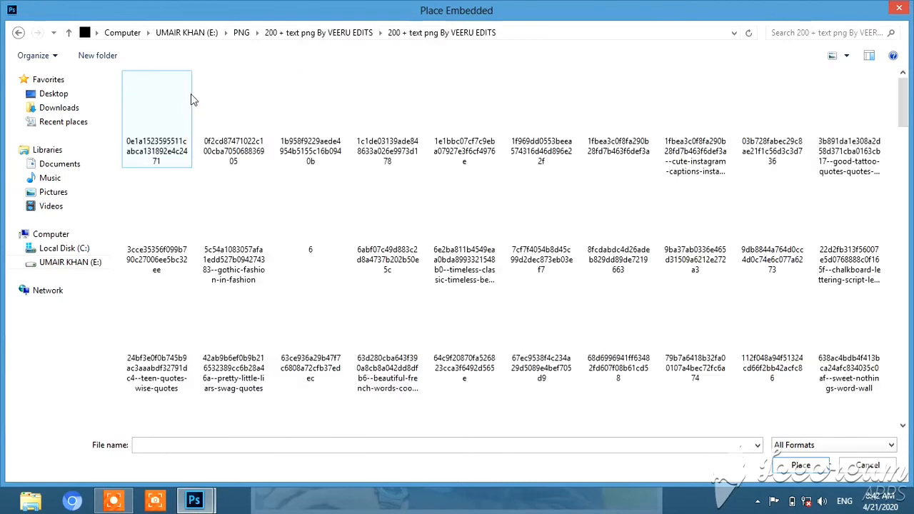
drag(903, 108, 796, 266)
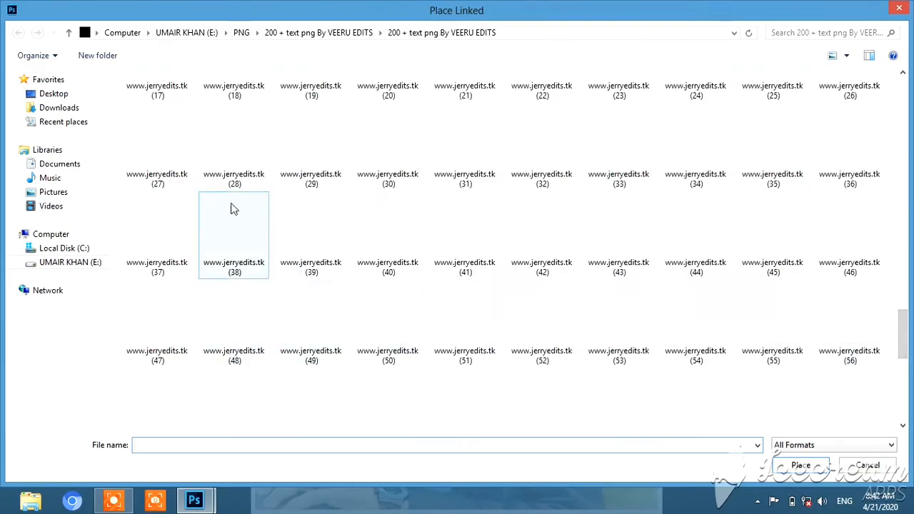
double_click(224, 153)
- Scale the placed text image to 219.60% and set its layer's blend mode to Multiply after trying Screen
drag(205, 300, 241, 335)
click(800, 251)
click(804, 117)
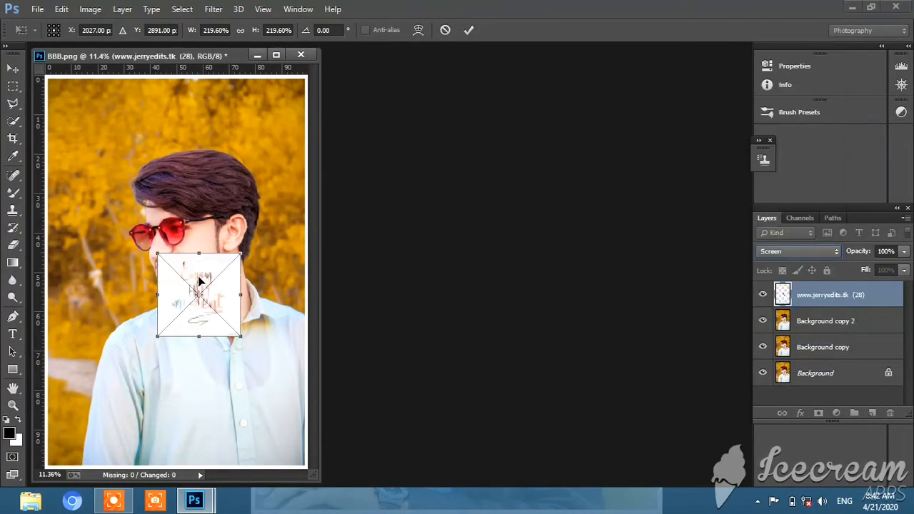
click(827, 252)
click(769, 114)
click(823, 251)
click(821, 49)
- Move the "Enjoy every moment" text above the man's head, stretch its width to 325.20%, and commit the placement
drag(207, 270, 105, 95)
drag(137, 159, 194, 182)
drag(131, 106, 114, 105)
drag(176, 181, 167, 168)
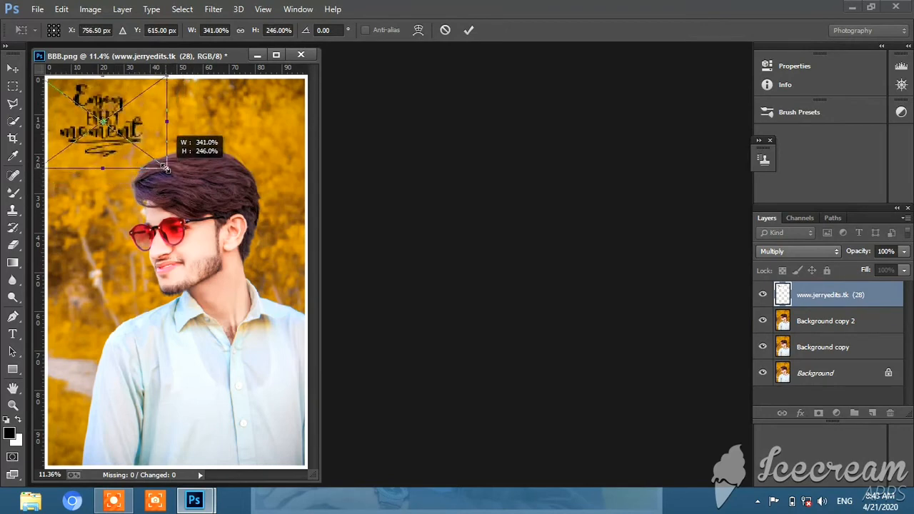
drag(108, 94, 143, 93)
drag(203, 170, 195, 157)
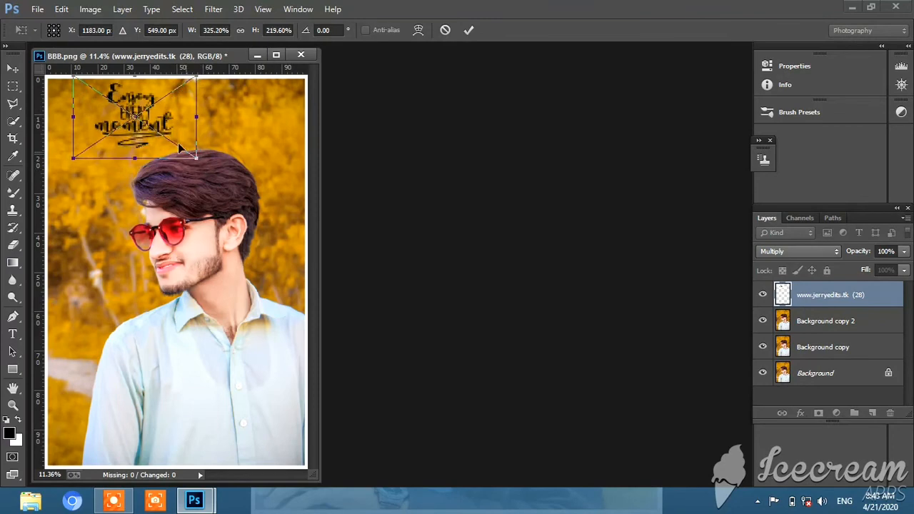
drag(130, 108, 124, 114)
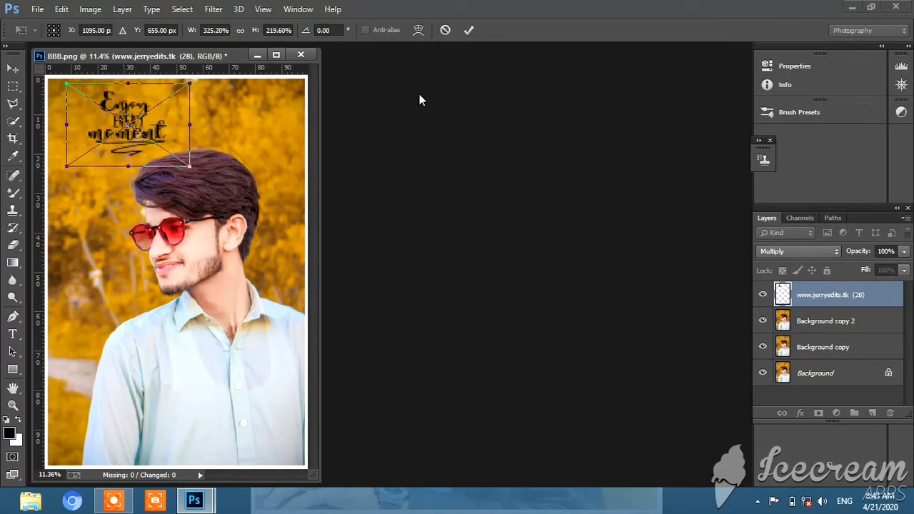
click(467, 31)
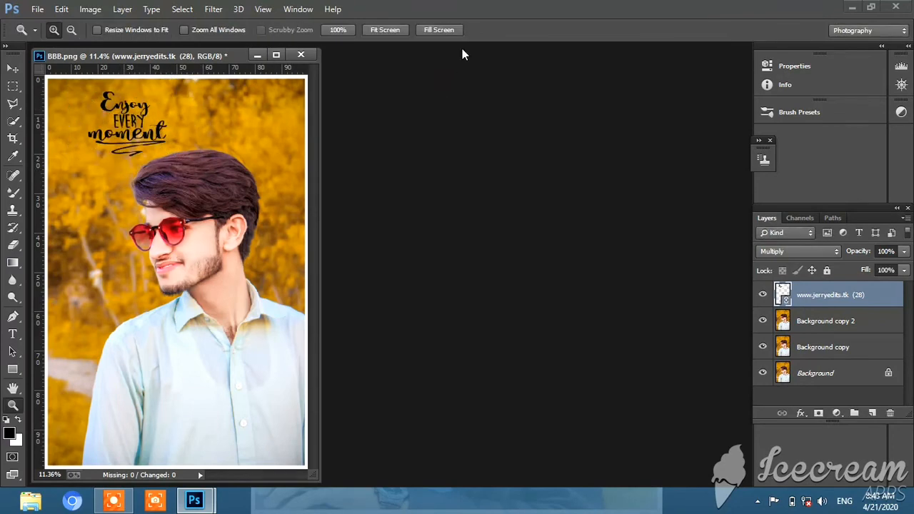
- Place the linked image ENG LOGO from "New folder" inside PNG on drive E
click(34, 10)
click(50, 212)
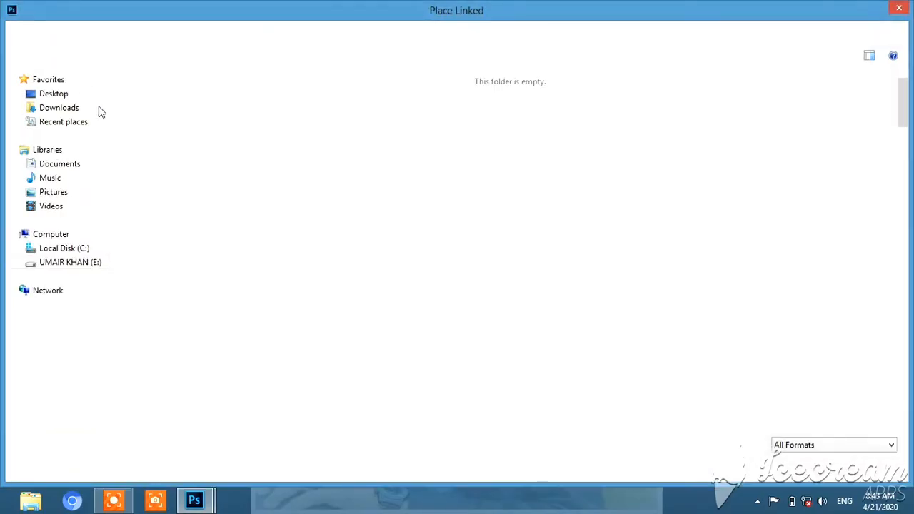
click(69, 33)
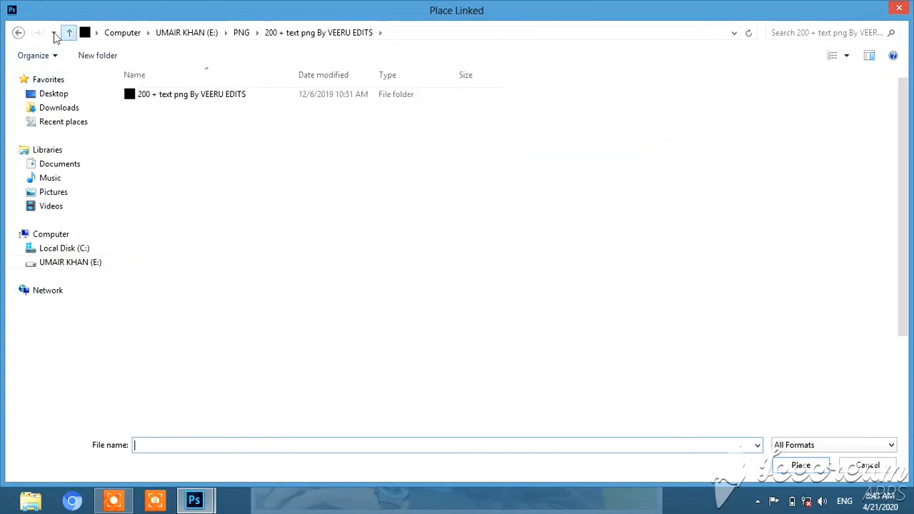
click(69, 33)
click(68, 33)
double_click(707, 309)
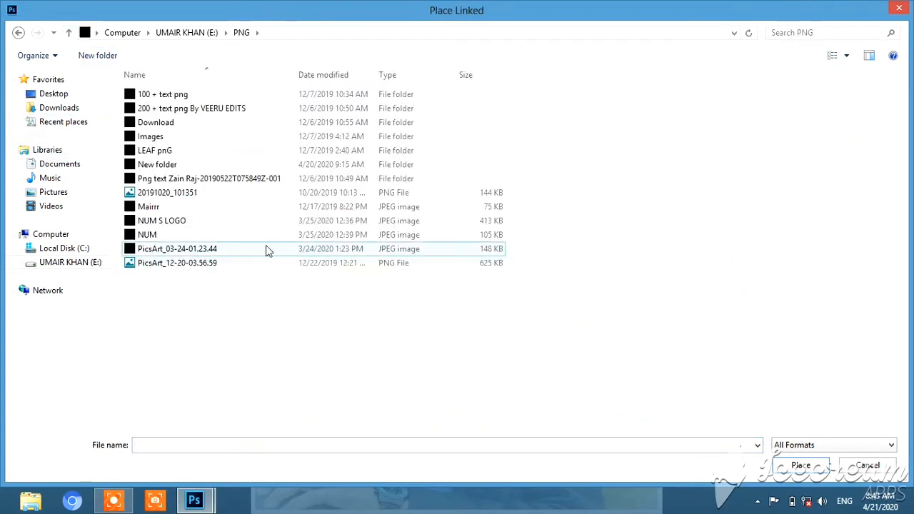
double_click(174, 165)
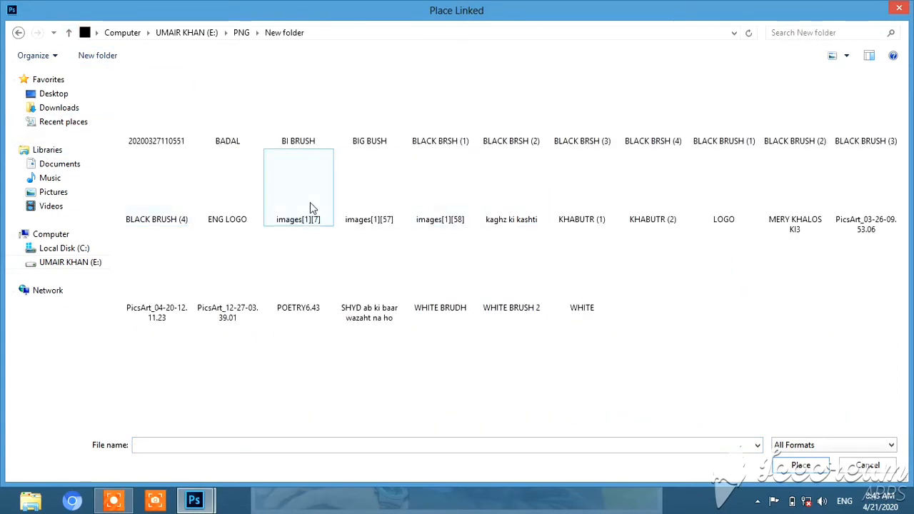
double_click(226, 204)
- Scale the logo to 33.86% width and 29.66% height, position it beside the man's shoulder at the photo's edge, and commit the placement
drag(184, 241, 143, 300)
drag(222, 425, 128, 318)
drag(100, 273, 94, 313)
drag(115, 353, 106, 341)
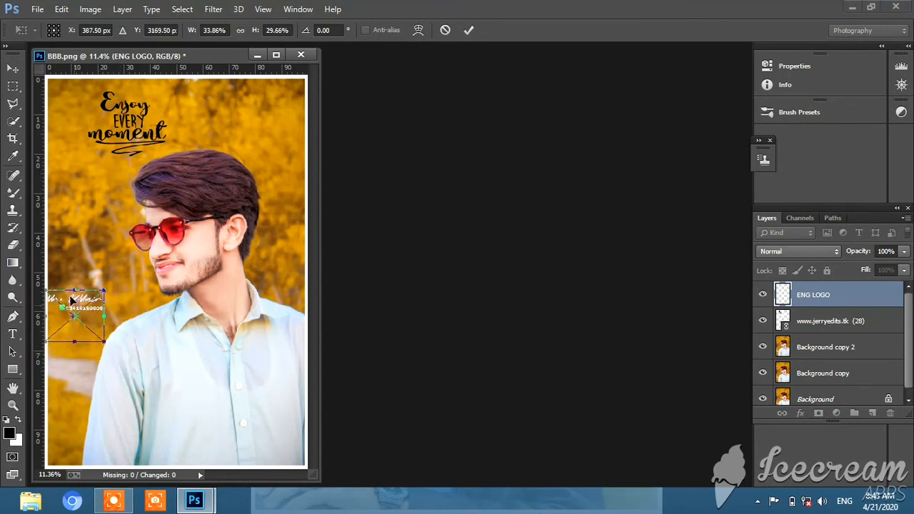
drag(71, 295, 77, 319)
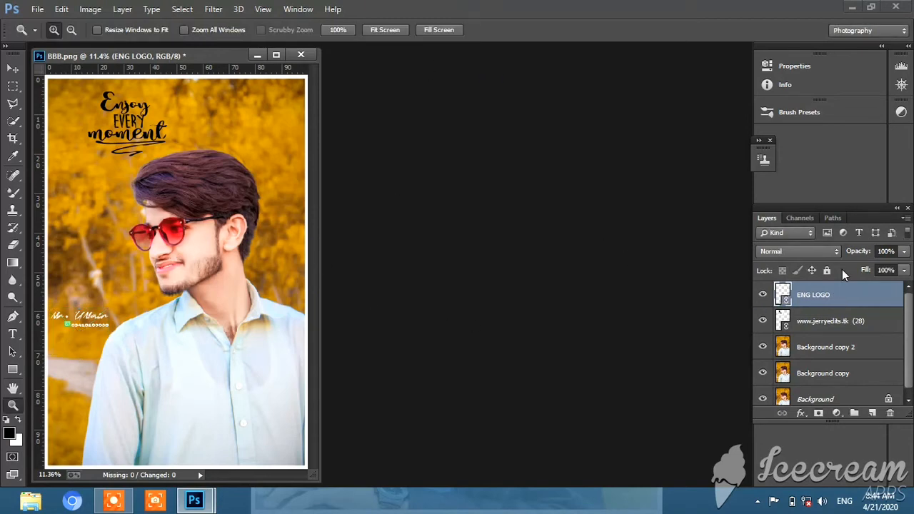
- Flatten all layers into the Background and open the image in the Camera Raw Filter
right_click(831, 294)
click(572, 435)
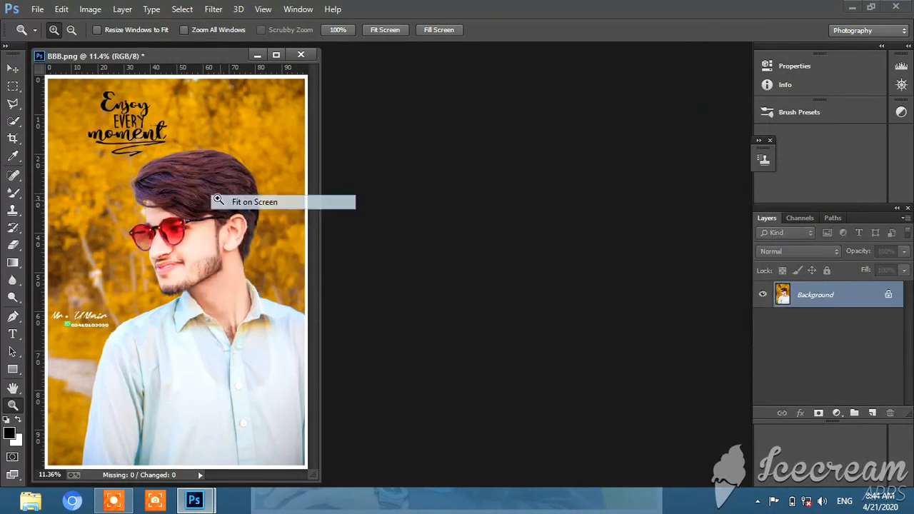
click(213, 9)
click(266, 86)
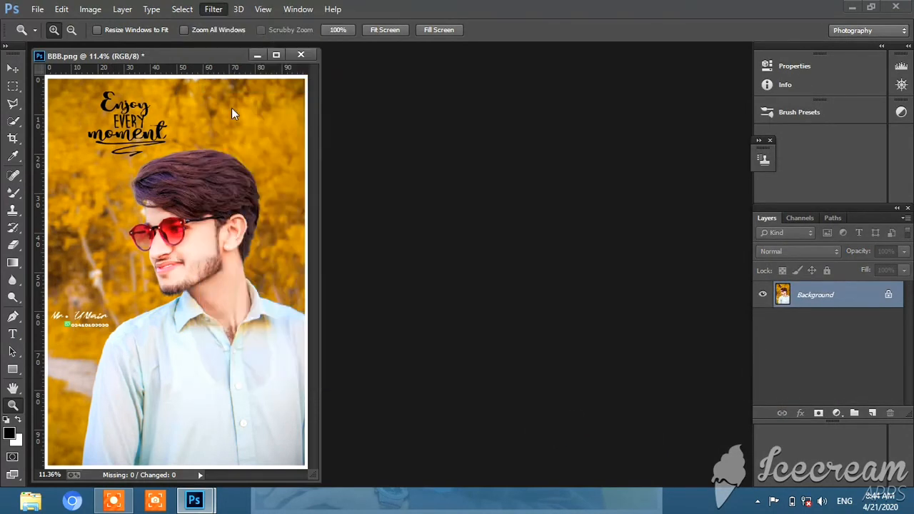
mouse_move(118, 508)
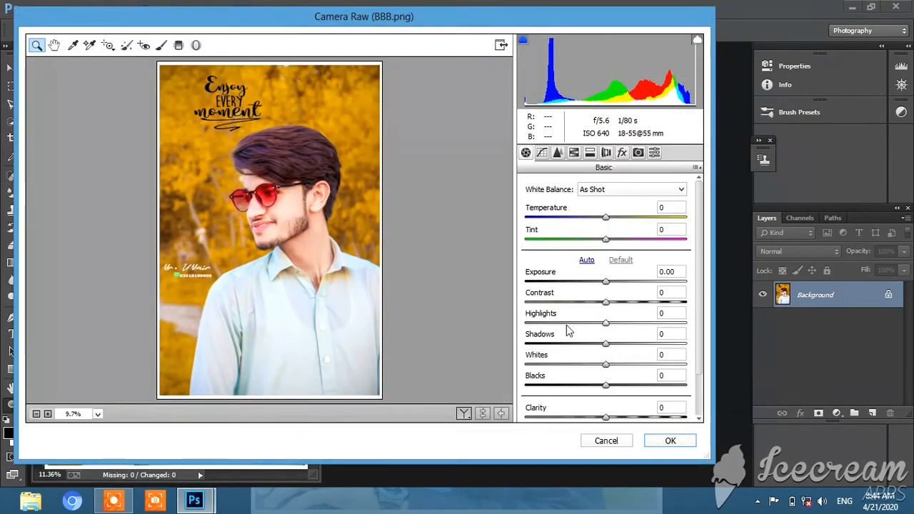
- Set Exposure +0.20, Contrast +15, Highlights -100, Shadows +32, Whites -8 and Blacks +26 in the Camera Raw basic adjustments
drag(566, 326, 506, 324)
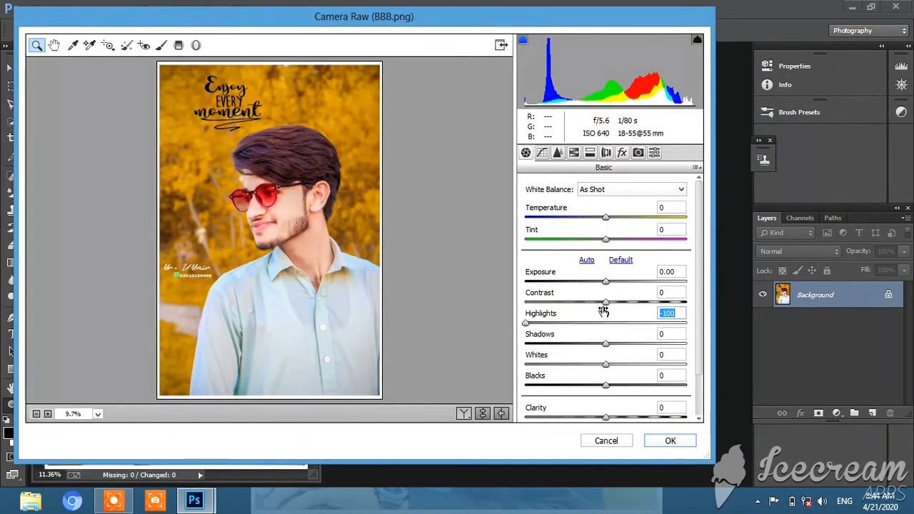
drag(606, 344, 623, 346)
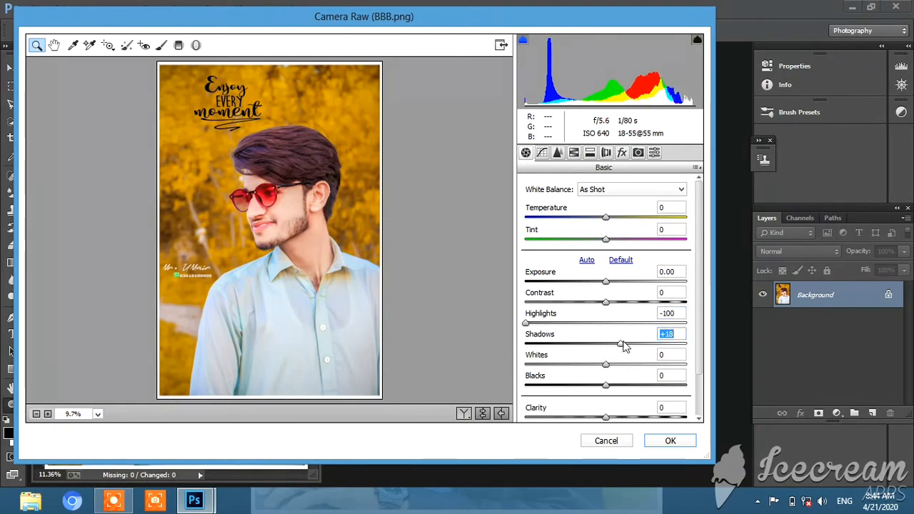
drag(605, 386, 599, 364)
drag(611, 305, 609, 281)
click(605, 281)
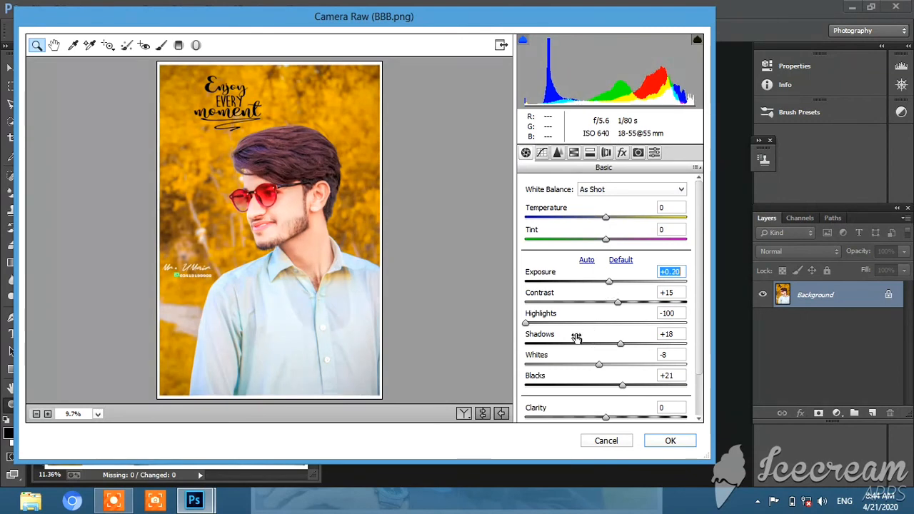
drag(620, 344, 632, 344)
mouse_move(639, 388)
mouse_down()
mouse_move(662, 379)
mouse_move(627, 391)
mouse_up()
- Adjust the Oranges in the Camera Raw HSL saturation settings and view the luminance settings
click(574, 153)
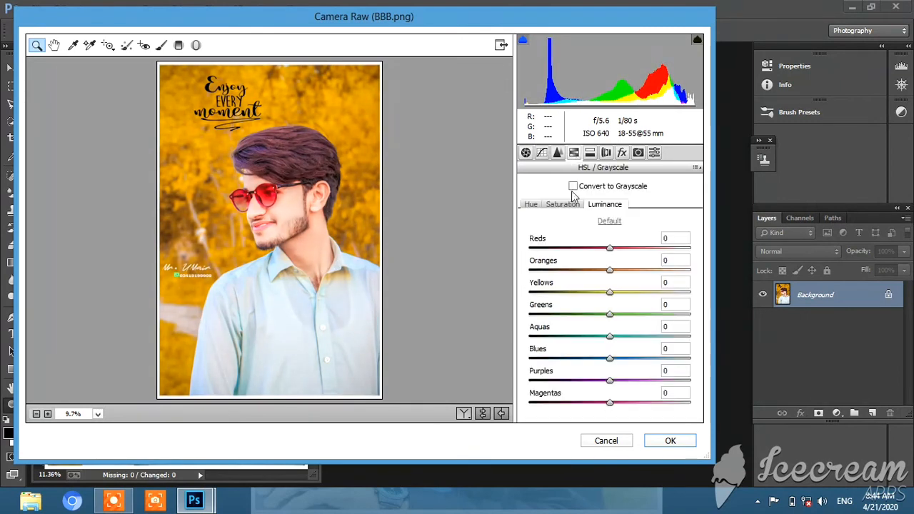
click(562, 205)
drag(608, 271, 620, 256)
click(606, 204)
- Set Blacks to +13, Shadows to +58 and Clarity to +3 in the basic adjustments and apply the Camera Raw Filter
click(525, 153)
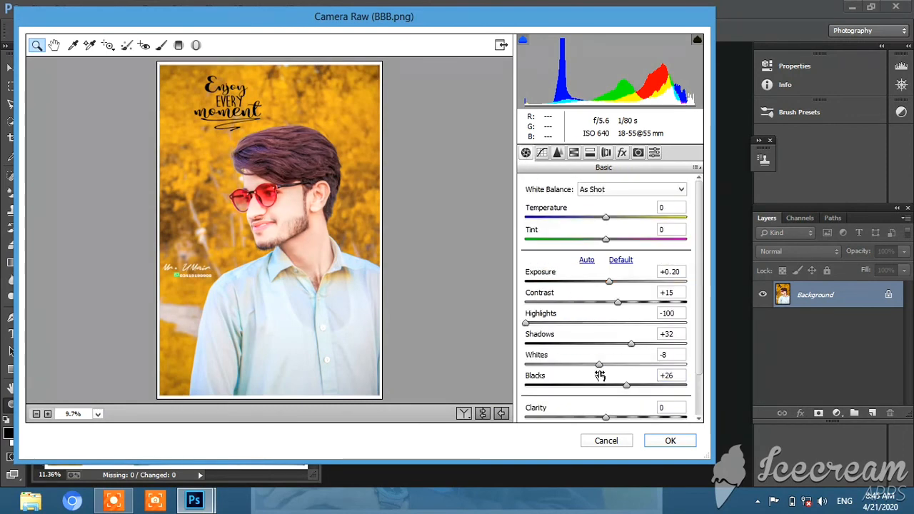
mouse_move(597, 376)
mouse_down()
mouse_move(639, 383)
mouse_move(604, 383)
mouse_up()
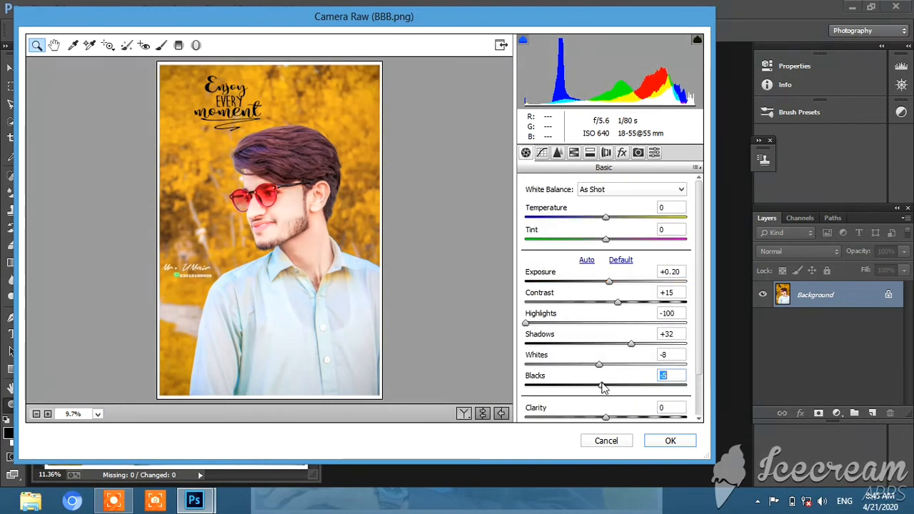
drag(630, 344, 653, 345)
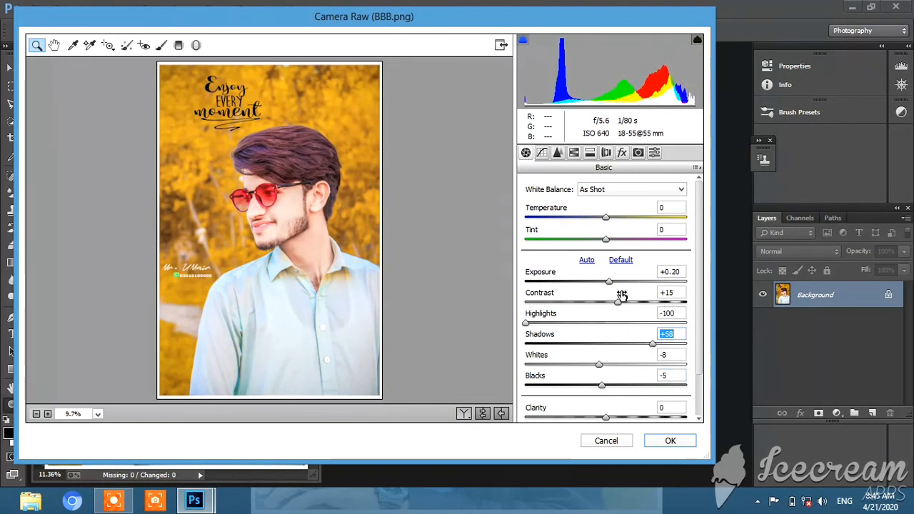
drag(602, 386, 614, 386)
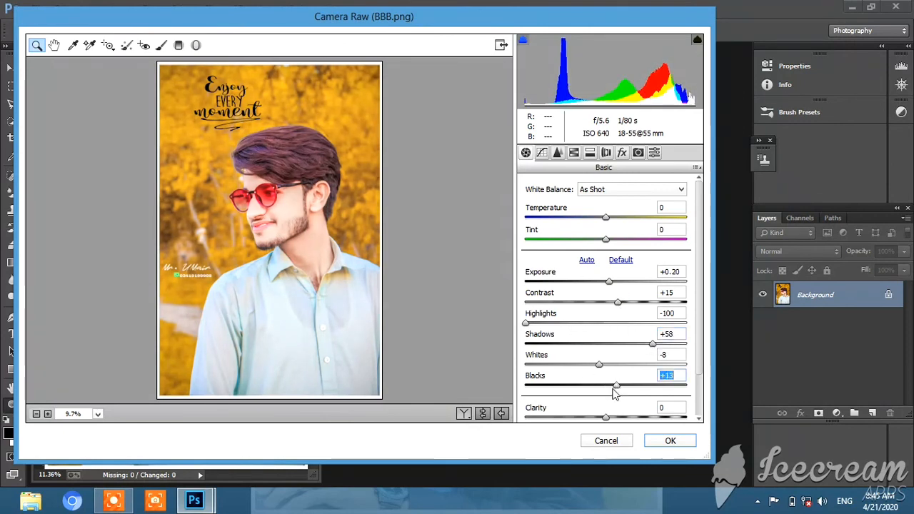
mouse_move(606, 417)
mouse_down()
mouse_move(617, 418)
mouse_move(609, 420)
mouse_up()
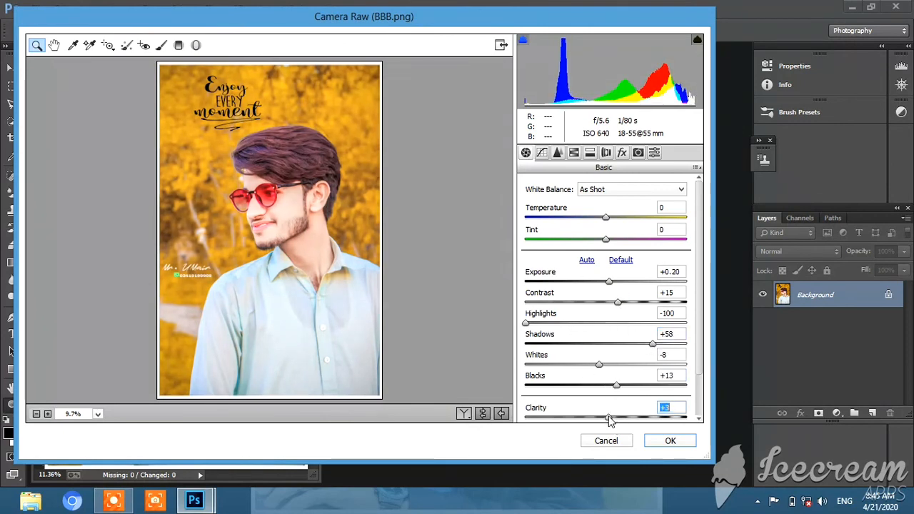
click(670, 441)
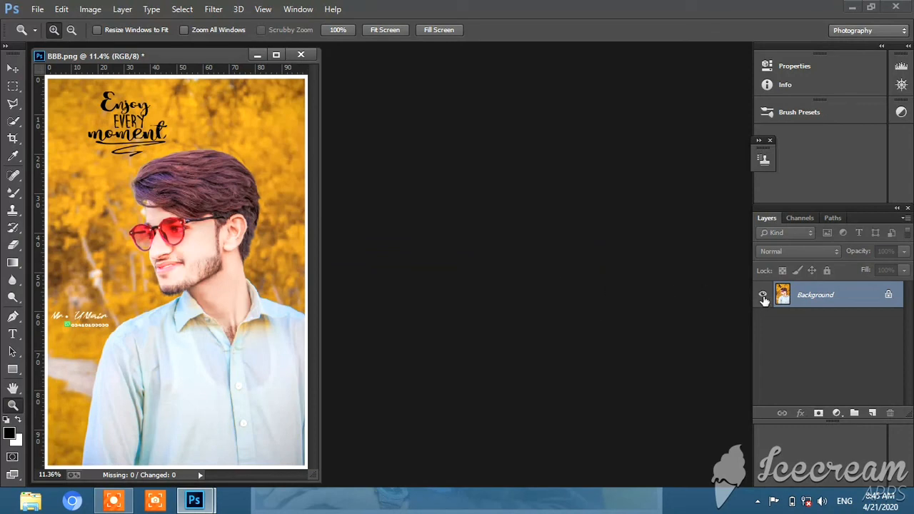
- Add a Selective Color adjustment layer and set Black to +13% for the Neutrals
click(213, 9)
click(213, 8)
click(837, 413)
click(834, 409)
click(700, 114)
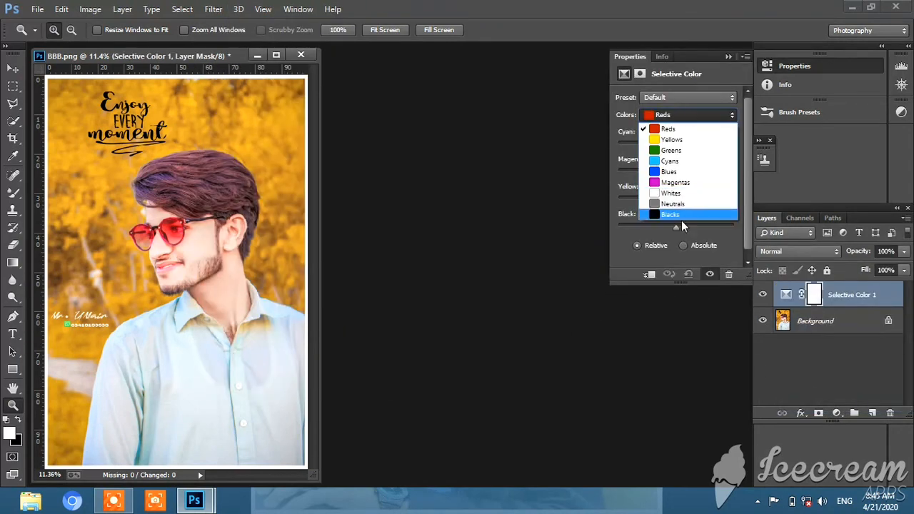
click(680, 208)
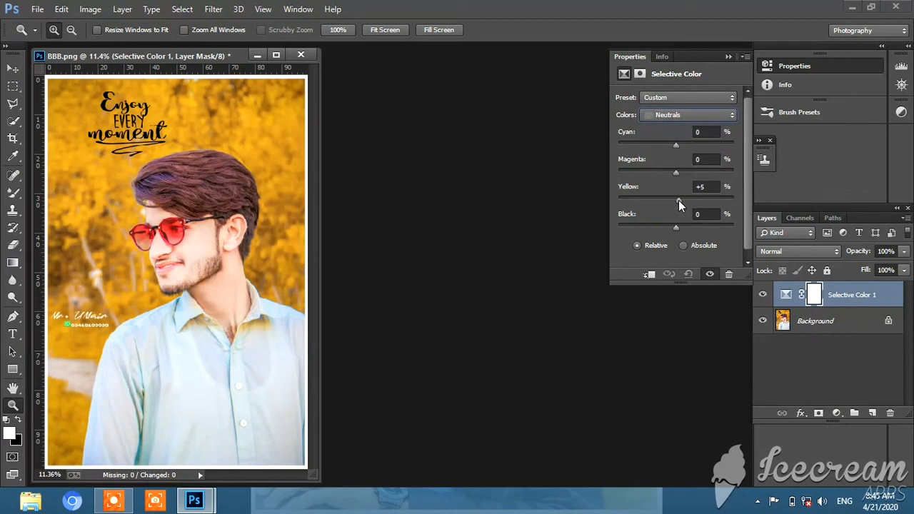
drag(679, 224, 684, 225)
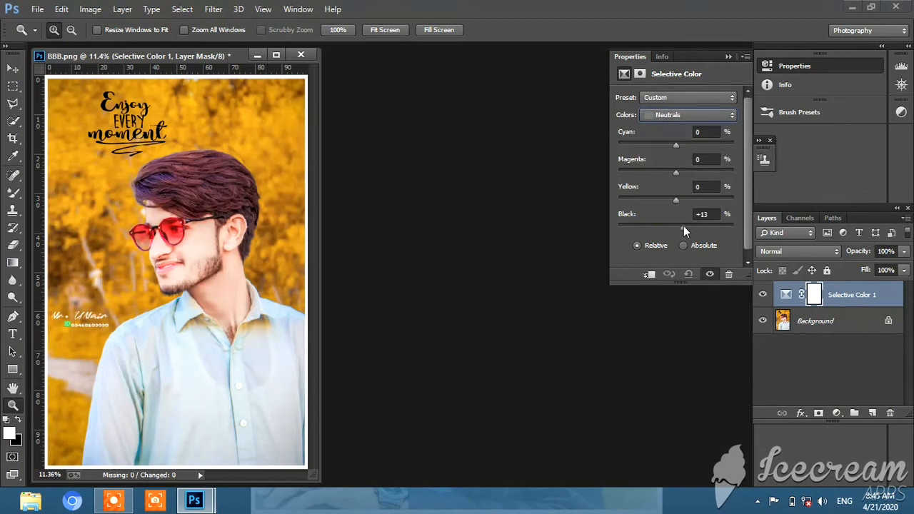
- Set Black to about +10% for the Blacks in the Selective Color adjustment
click(711, 114)
click(671, 214)
drag(690, 233, 684, 232)
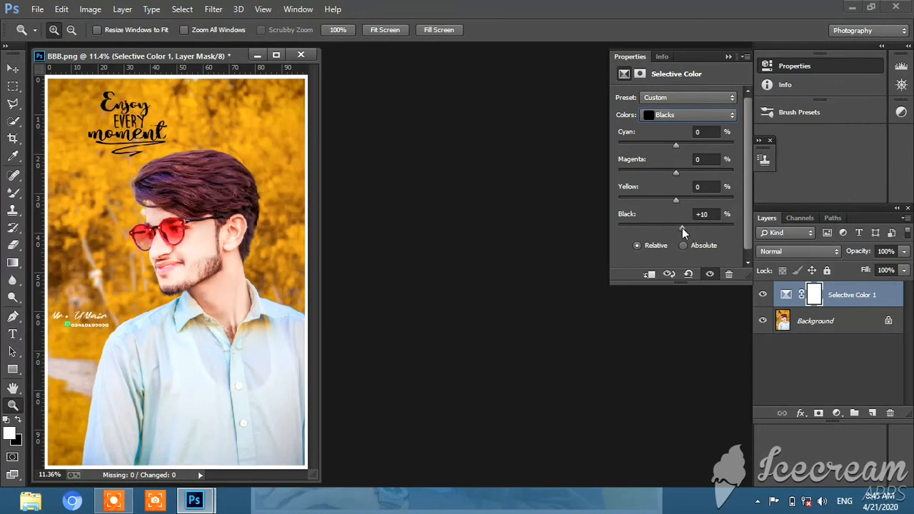
- Try Cyan at +100% for the Yellows in the Selective Color adjustment and clear the value
click(714, 114)
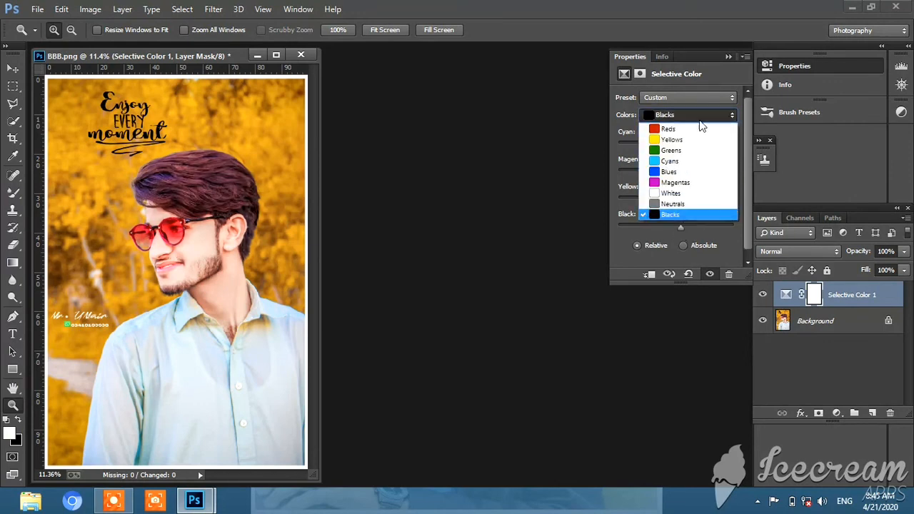
click(664, 137)
drag(635, 142, 750, 146)
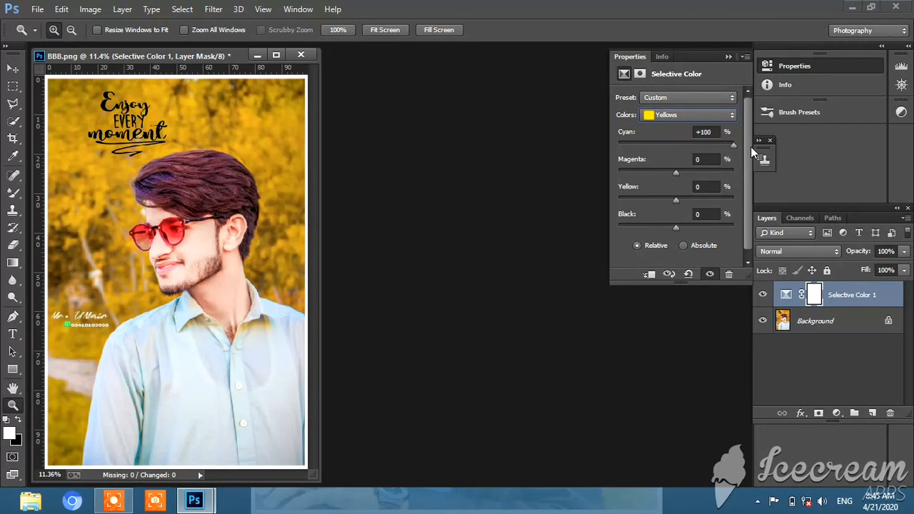
click(705, 132)
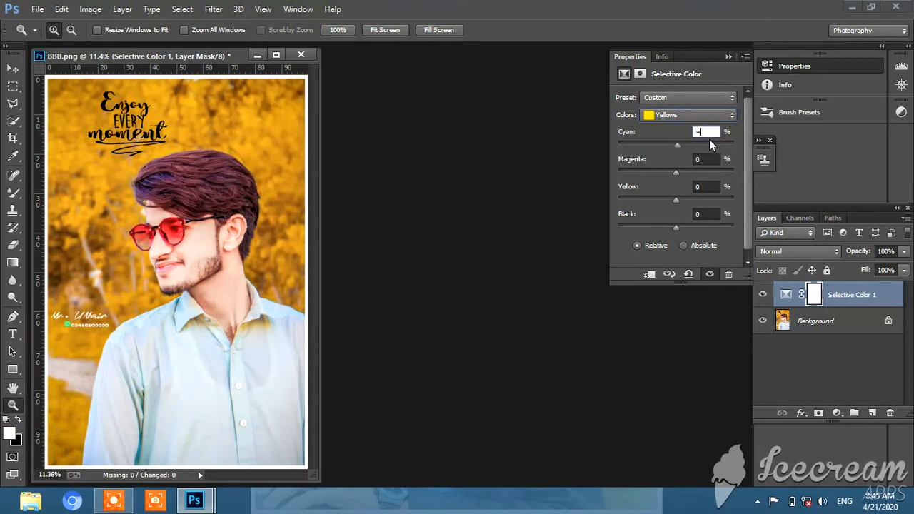
- Compare the photo with and without the Selective Color adjustment and flatten the layers into the Background
click(729, 57)
click(763, 296)
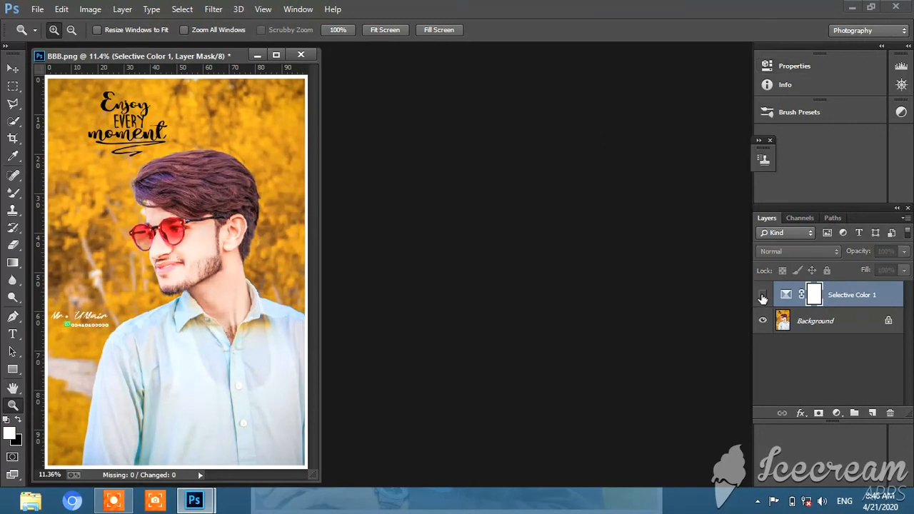
click(763, 295)
right_click(842, 299)
click(600, 382)
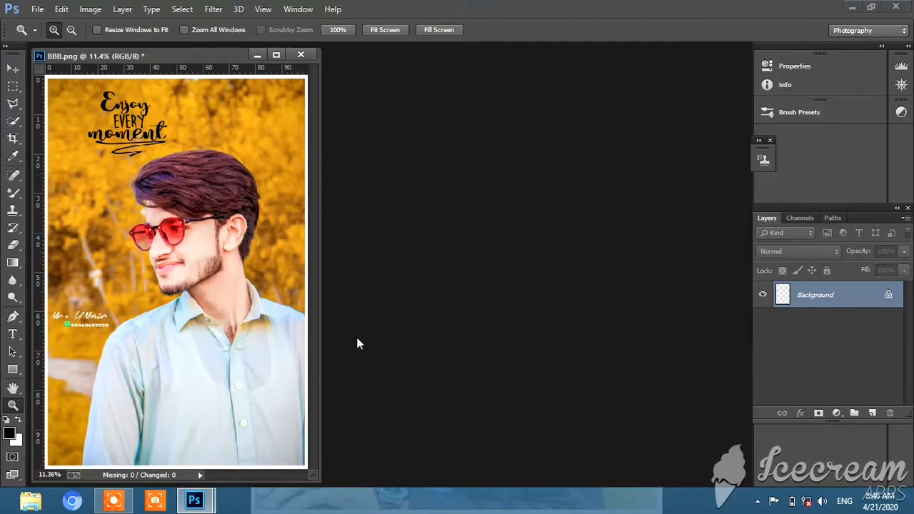